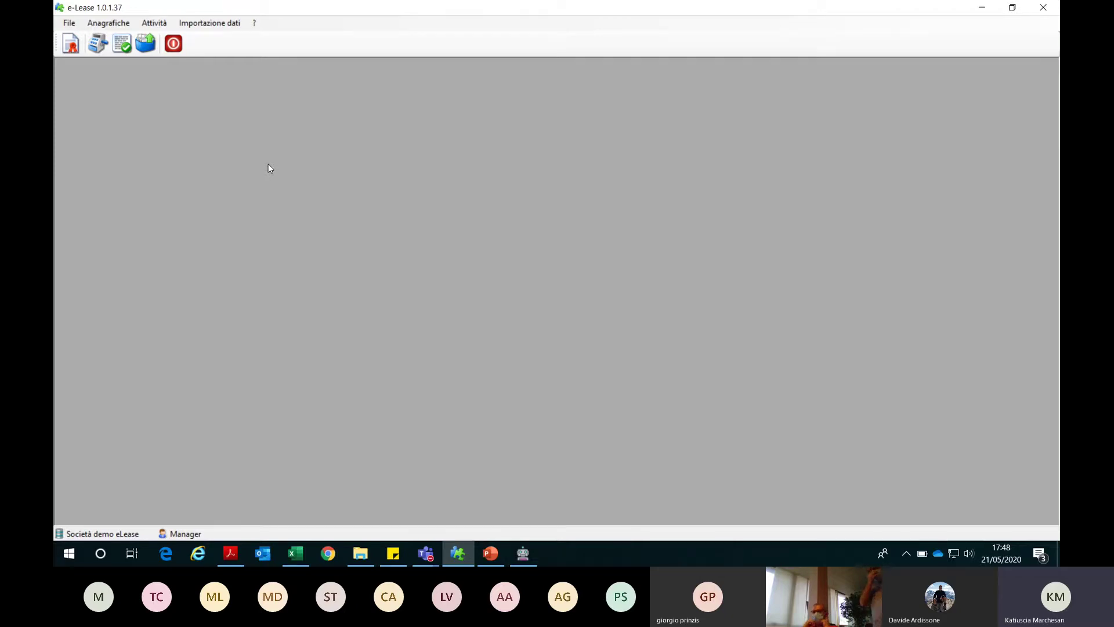
# - Switch to Automa_eLease and set the calculation wait (Attesa calcolo) to 15 seconds
pyautogui.click(523, 553)
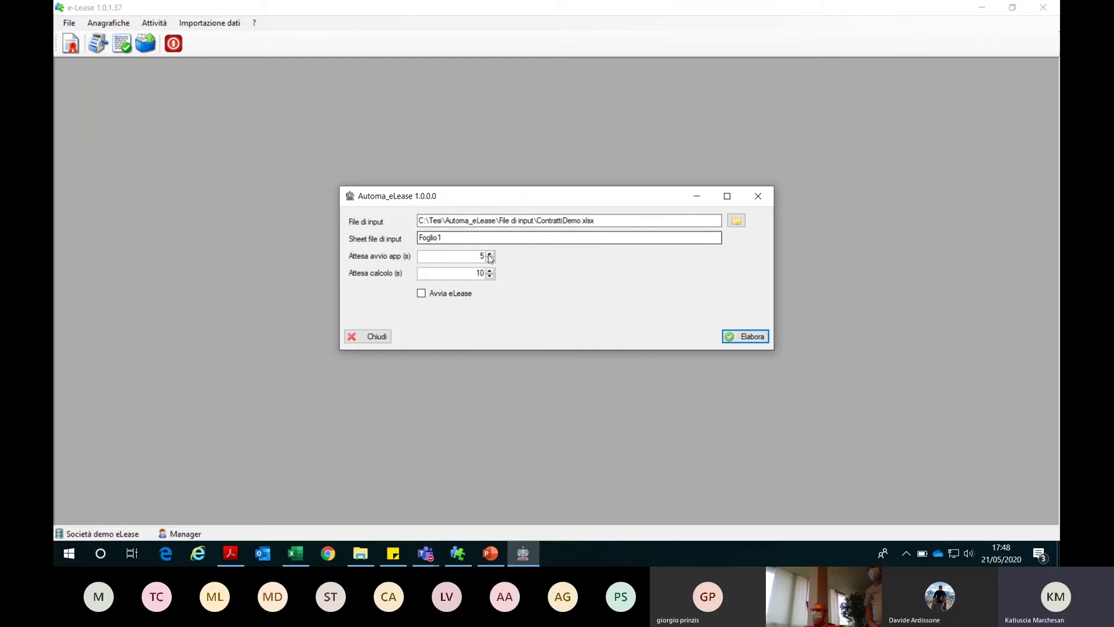
pyautogui.click(596, 220)
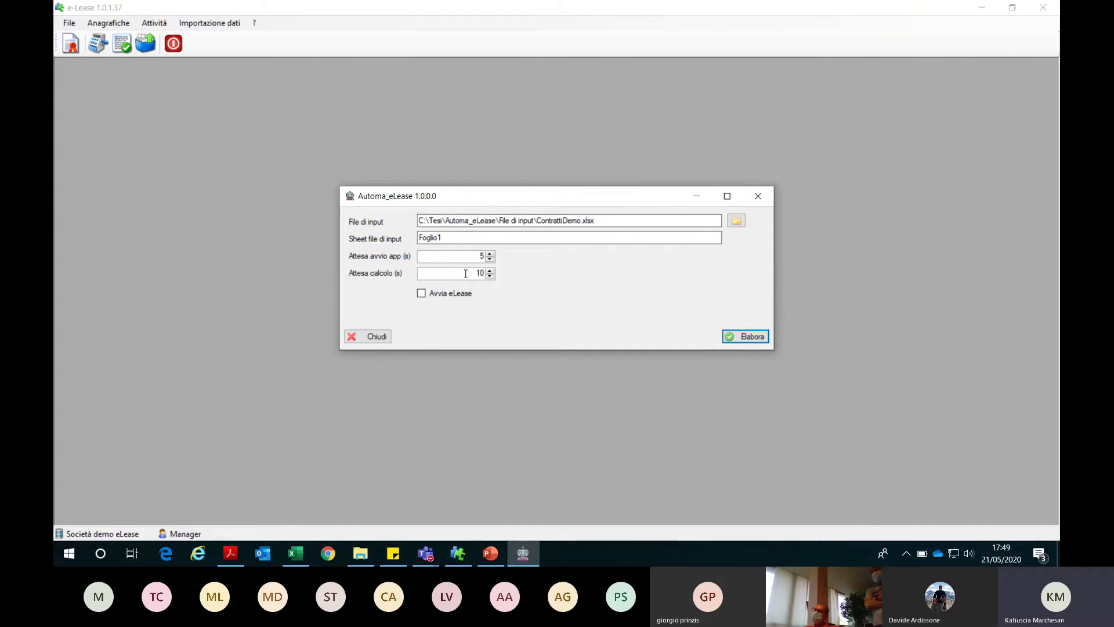
pyautogui.moveTo(479, 274); pyautogui.dragTo(520, 277)
pyautogui.write('2')
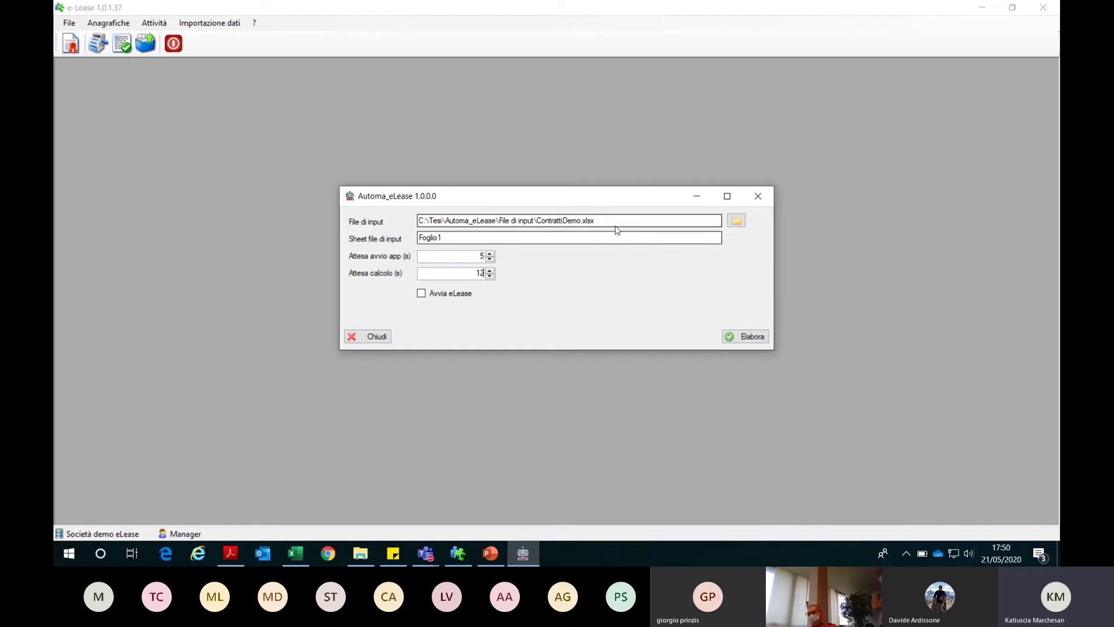
pyautogui.hotkey('shift', 'Tab')
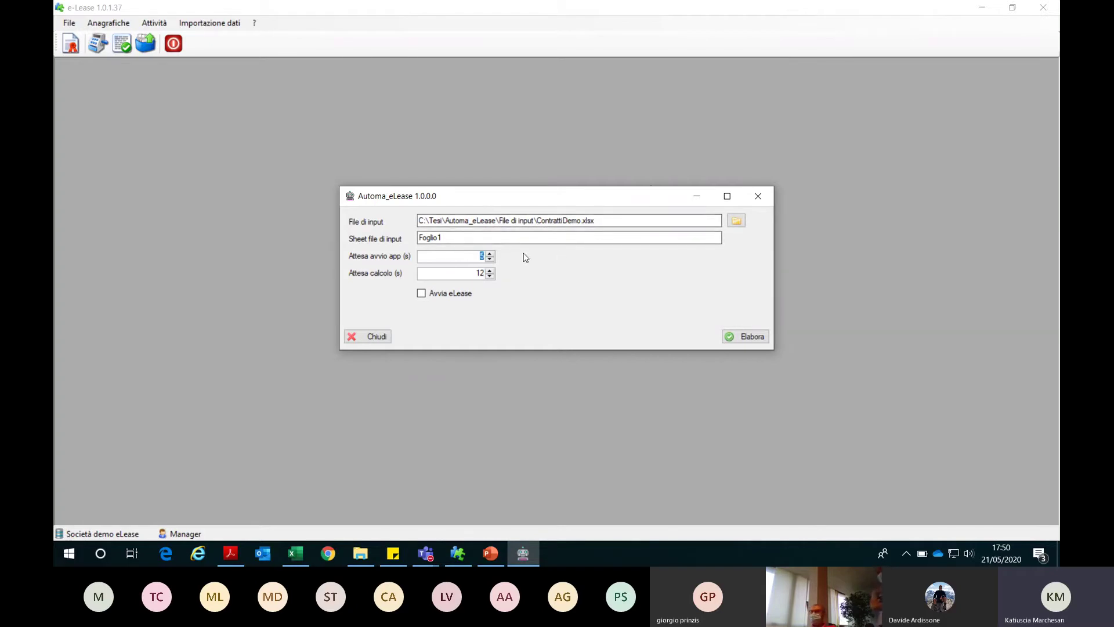
pyautogui.press('Tab')
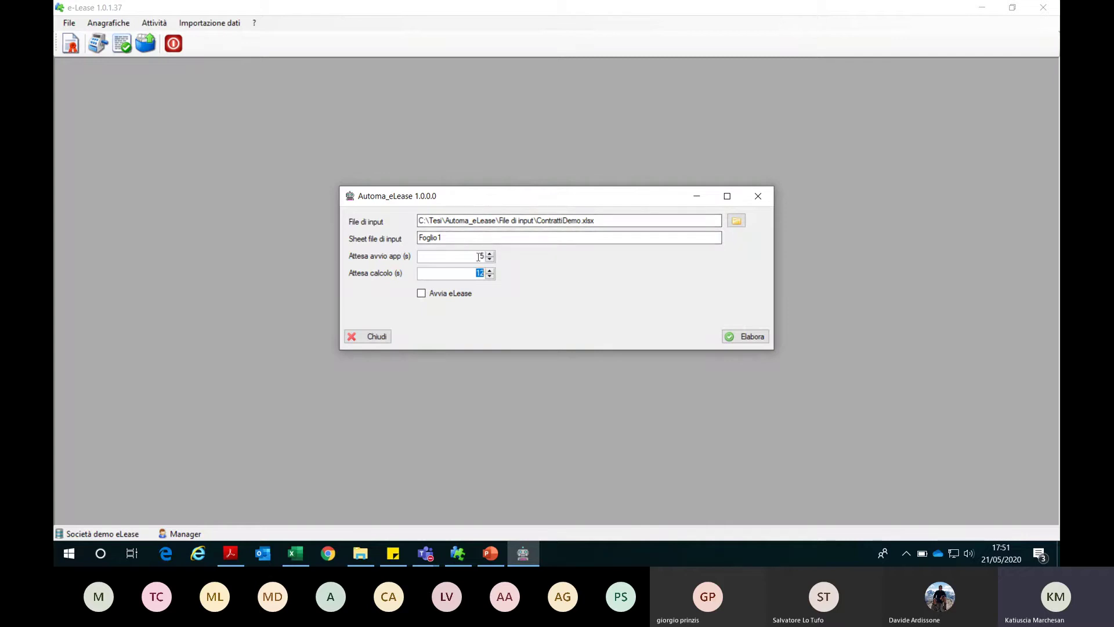
pyautogui.write('11')
pyautogui.write('5')
# - Start the automated processing of ContrattiDemo.xlsx, confirm it, and bring the e-Lease window to the front
pyautogui.click(750, 339)
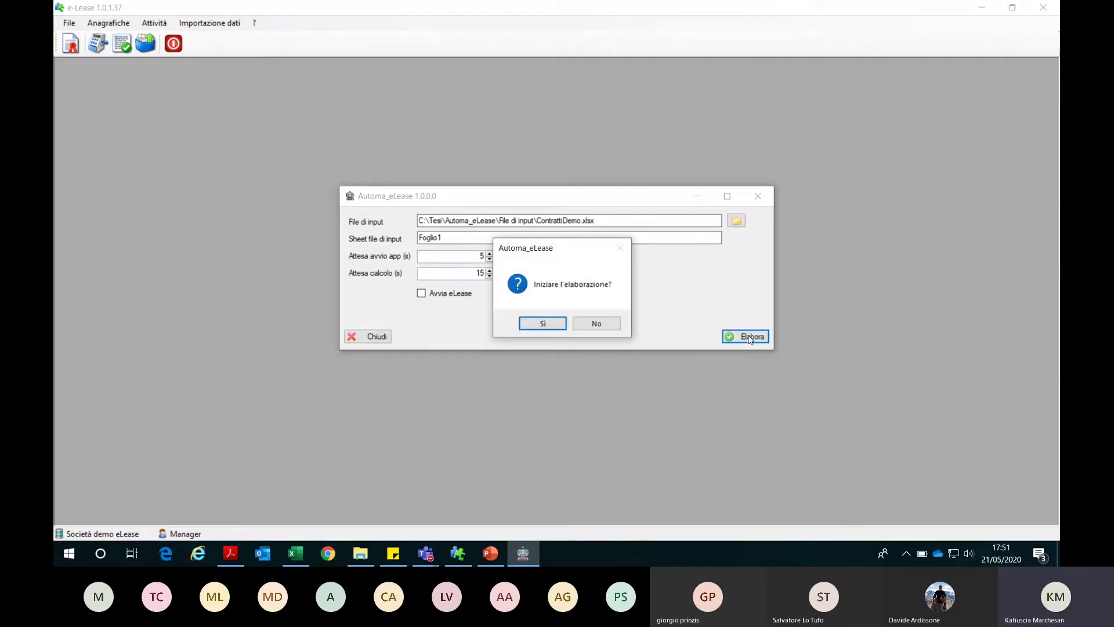
pyautogui.click(549, 325)
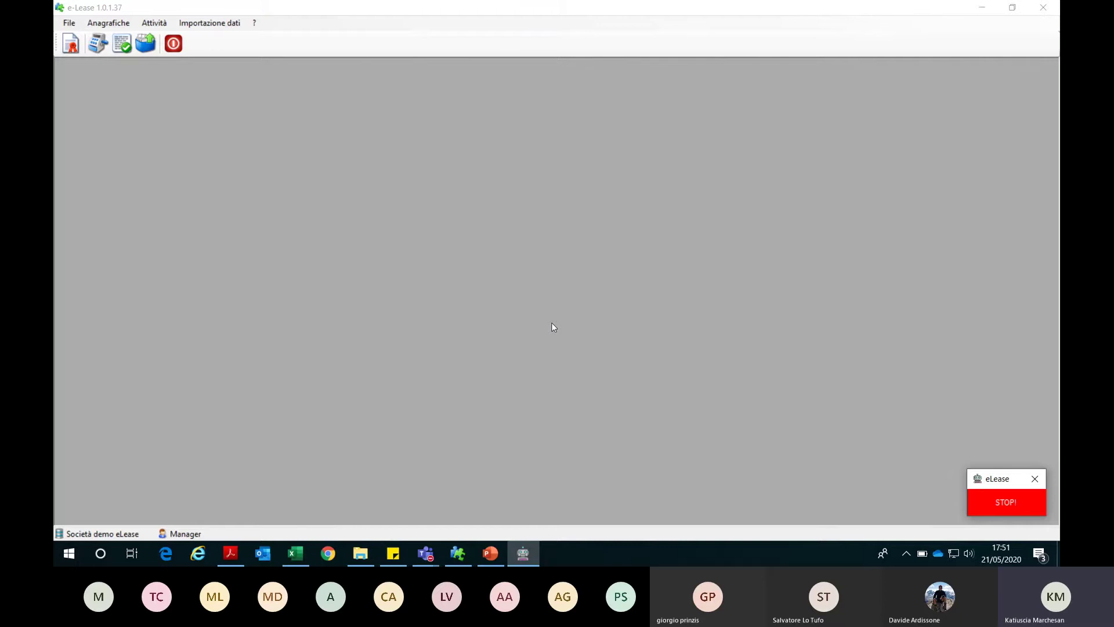
pyautogui.click(480, 152)
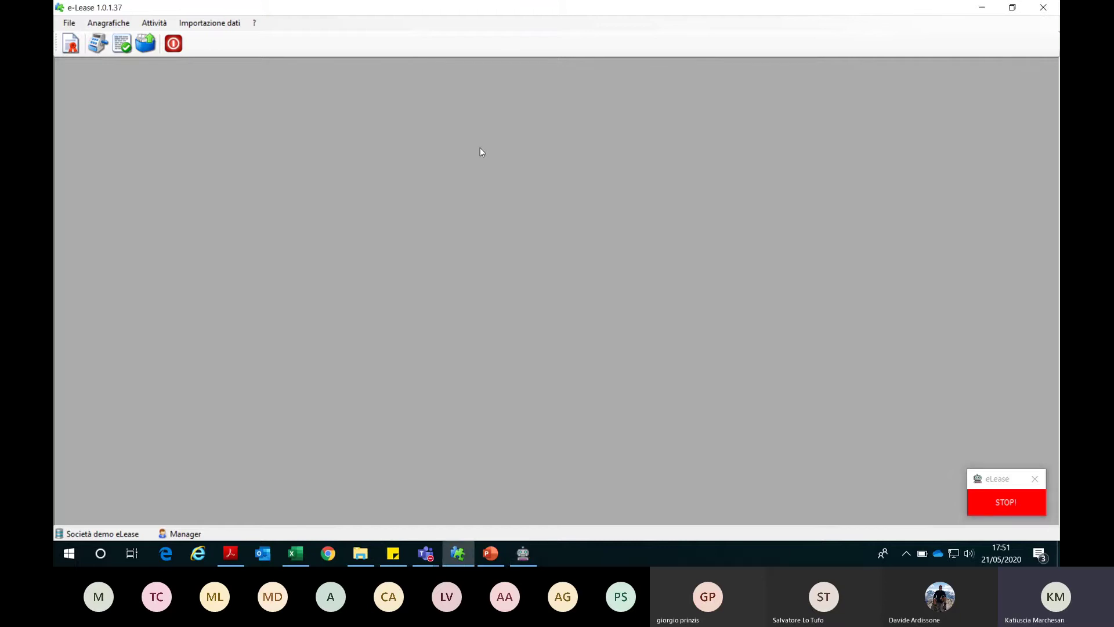
# - Open the Contratti registry and start a new contract
pyautogui.press('alt')
pyautogui.press('Right')
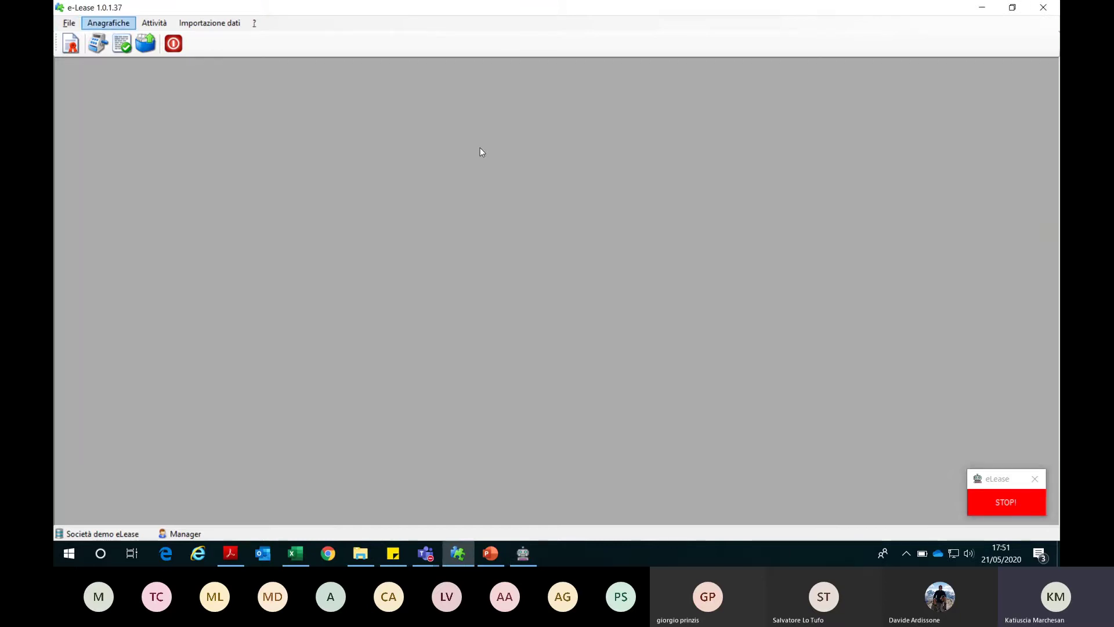
pyautogui.press('Down')
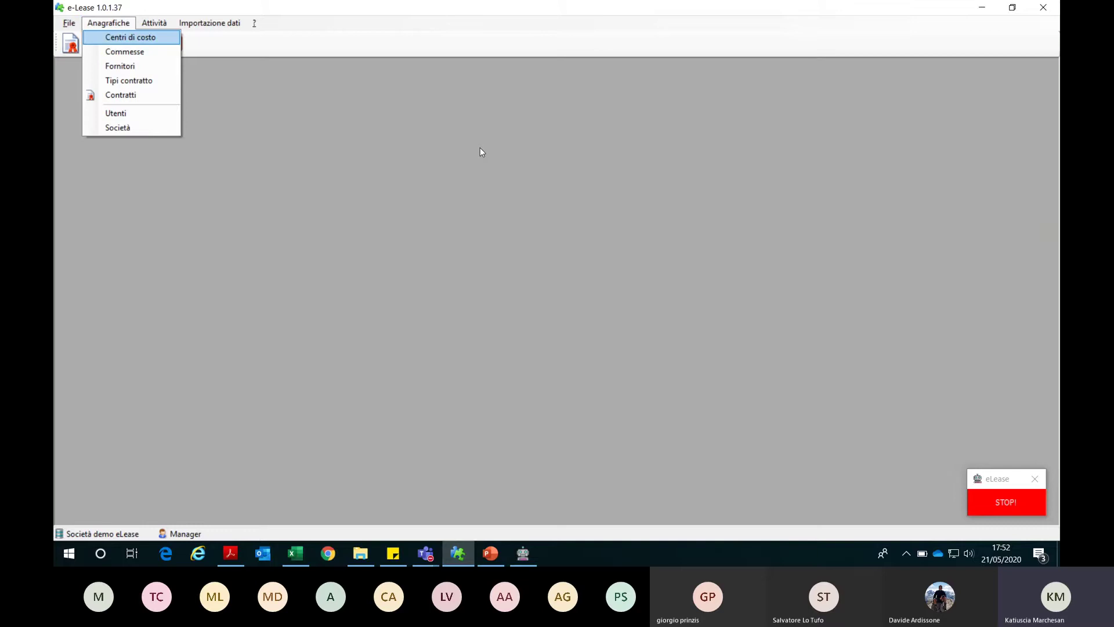
pyautogui.press('Down')
pyautogui.press('Down')
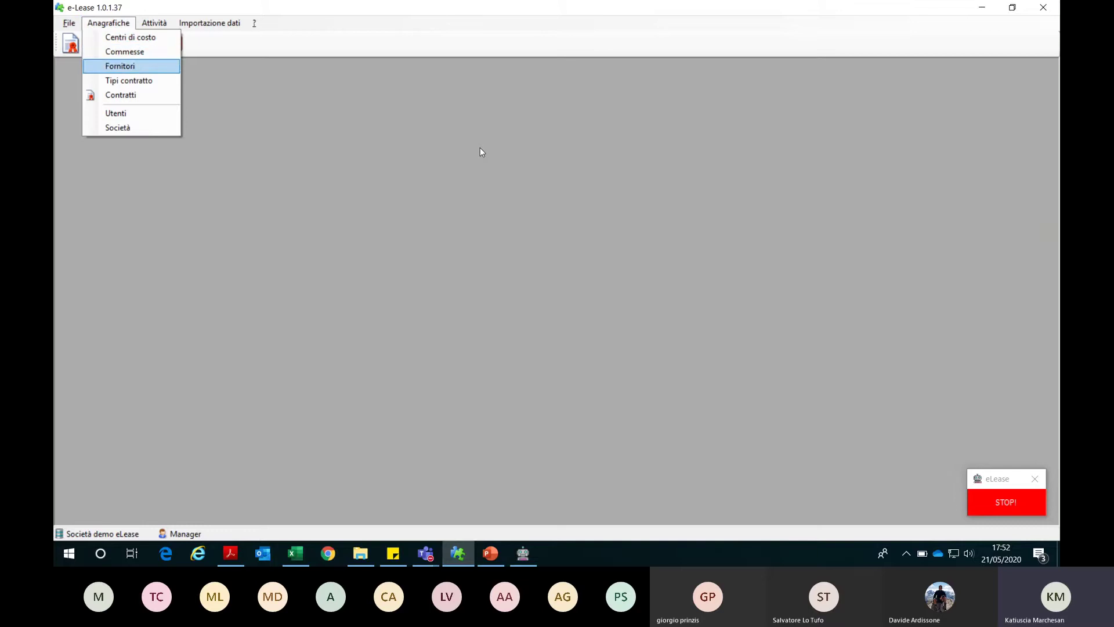
pyautogui.press('Down')
pyautogui.press('Down')
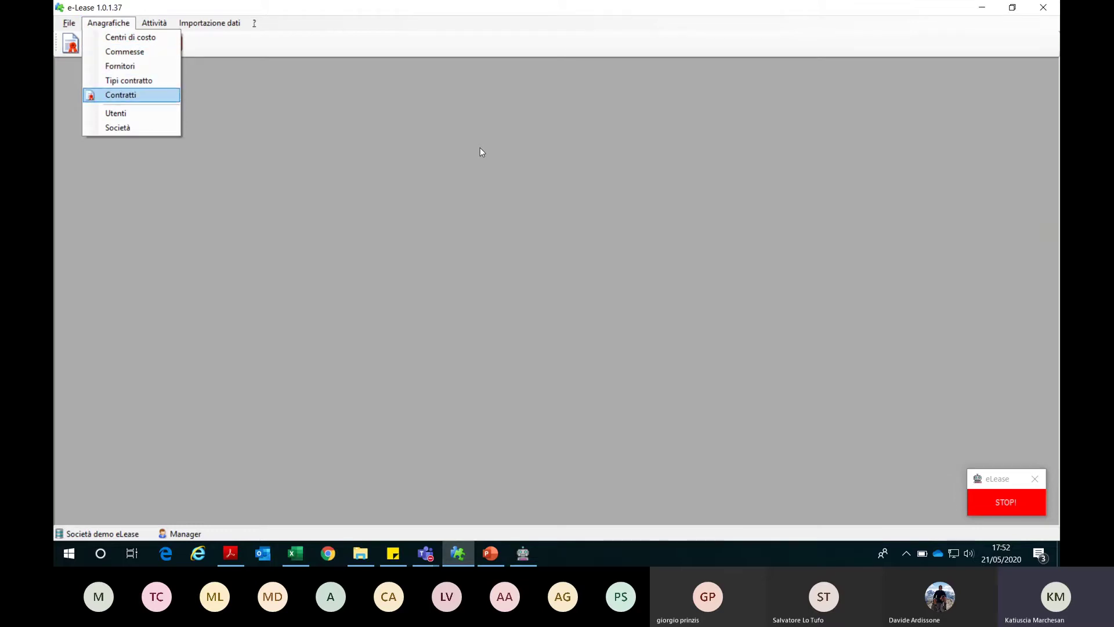
pyautogui.press('Return')
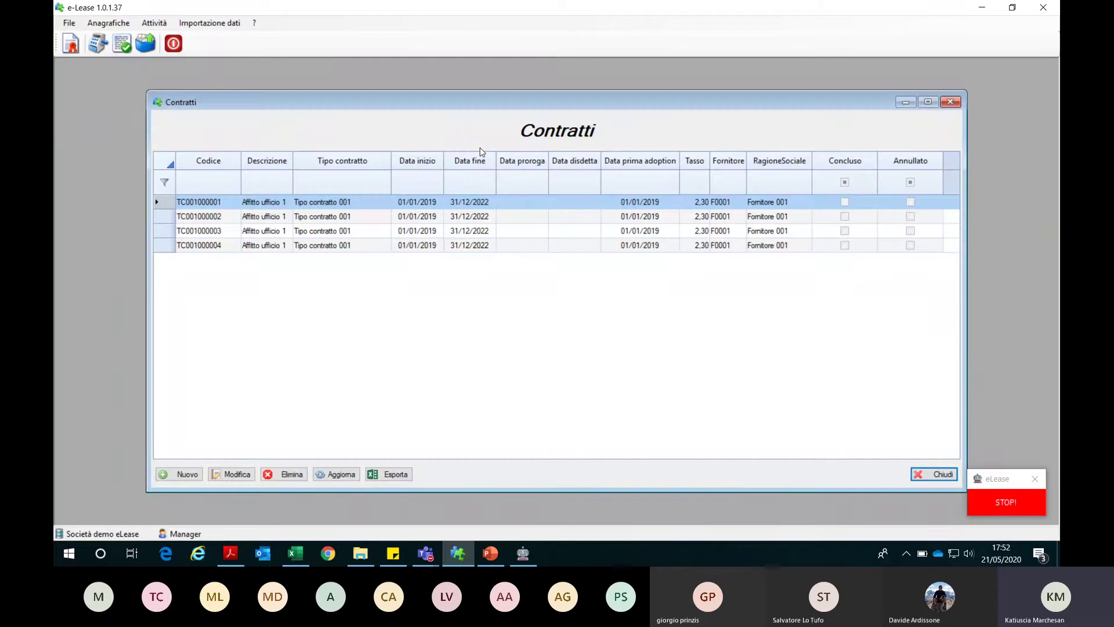
pyautogui.click(186, 475)
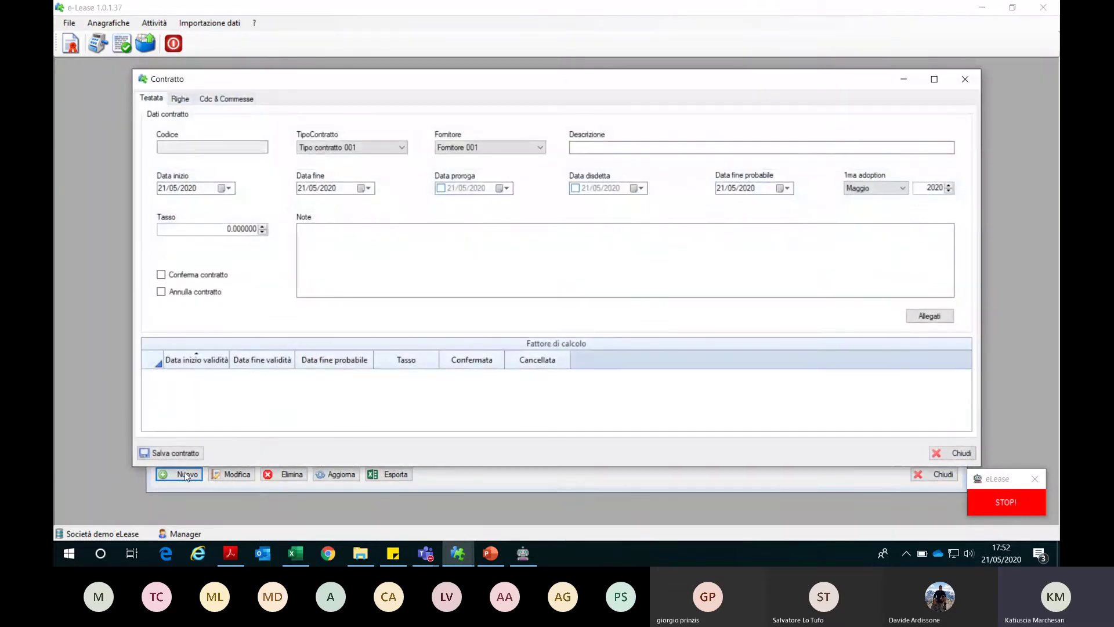
# - Select Tipo contratto 001 and Fornitore 001 for the contract and describe it as "Affitto ufficio 1"
pyautogui.click(350, 148)
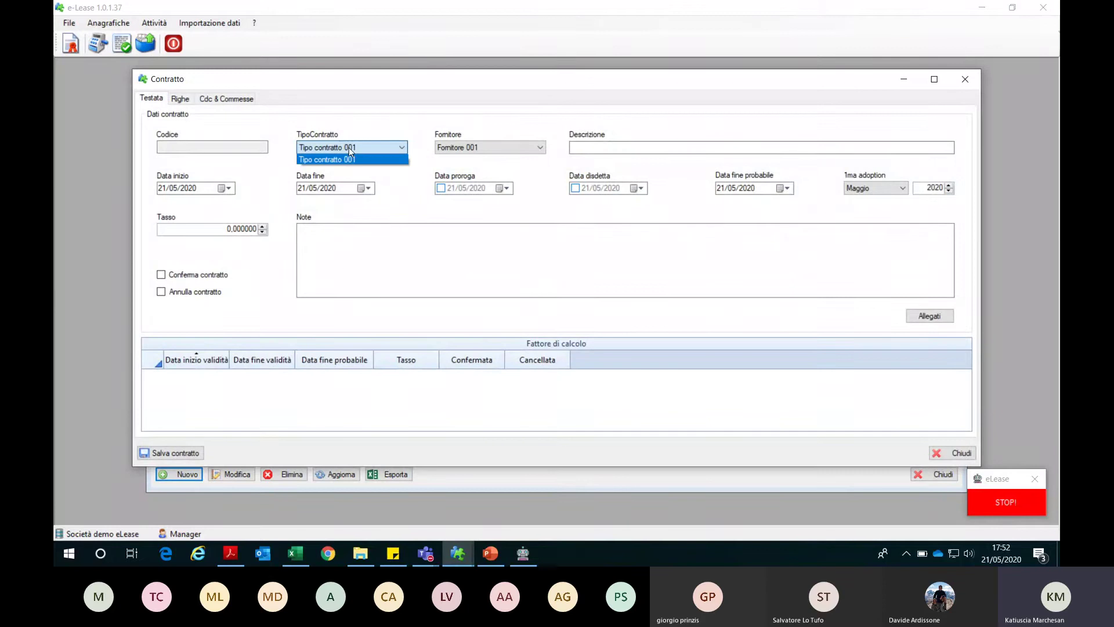
pyautogui.click(349, 148)
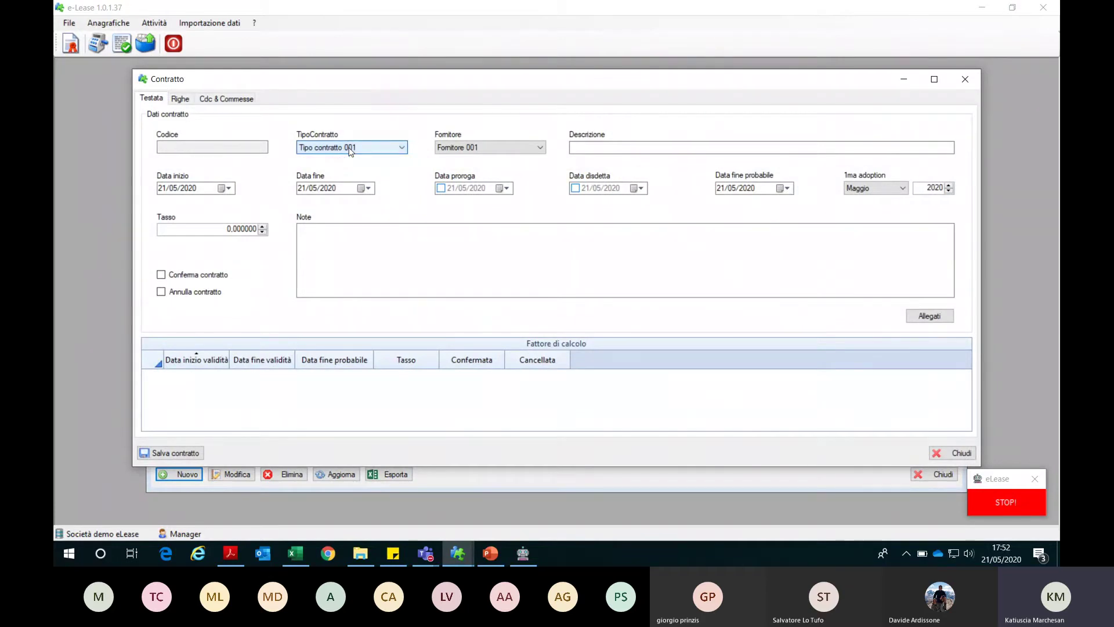
pyautogui.click(479, 147)
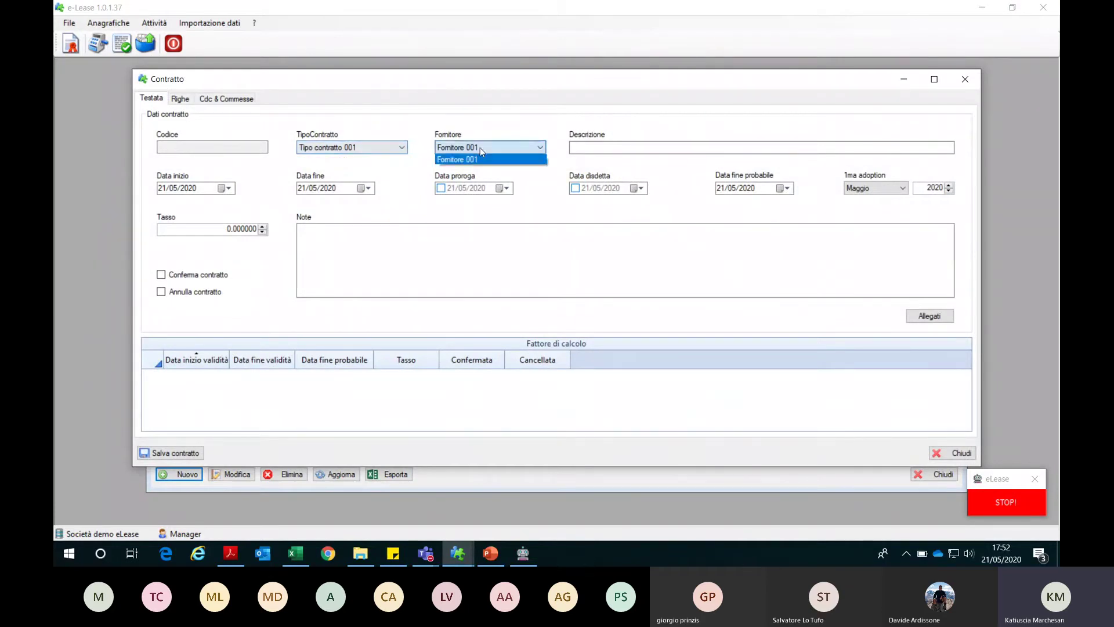
pyautogui.click(480, 149)
pyautogui.press('Tab')
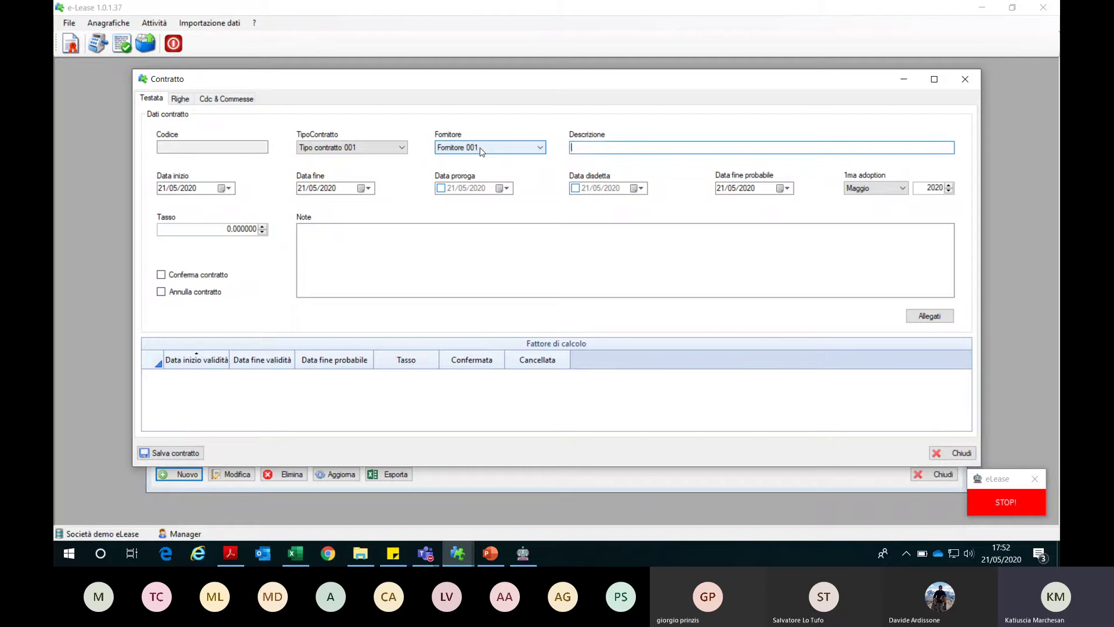
pyautogui.write('Affitto ufficio 1')
# - Set the contract's start date to 01/01/2019 and its end date to 31/12/2022
pyautogui.press('Tab')
pyautogui.write('01/01/2019')
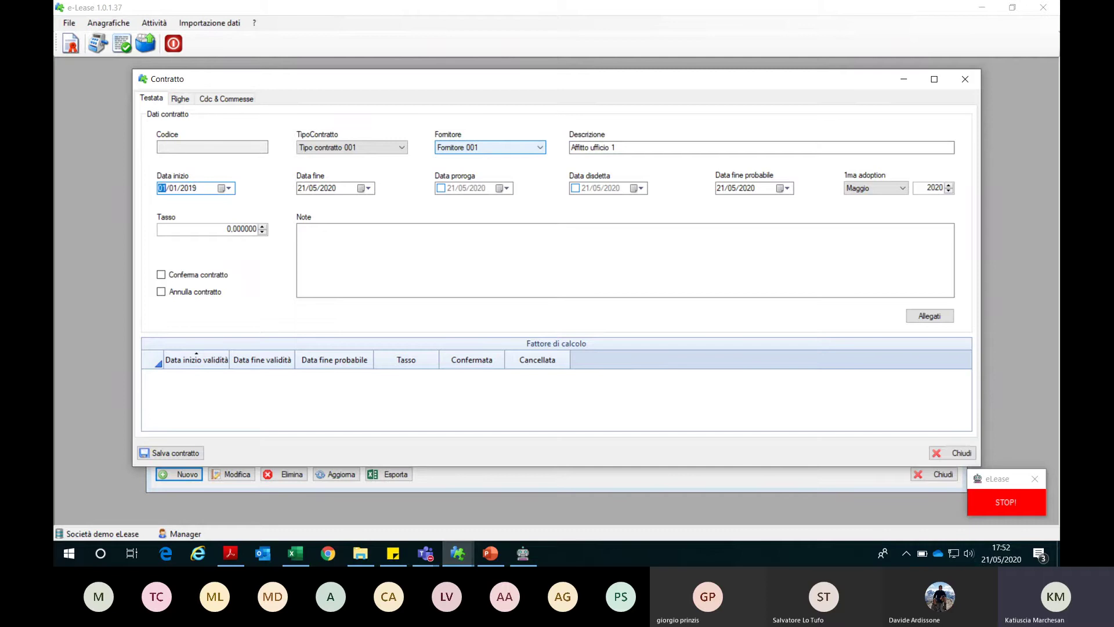
pyautogui.press('Tab')
pyautogui.write('31/12/2022')
# - Set the contract's probable end date (Data fine probabile) to 31/12/2022
pyautogui.press('Tab')
pyautogui.press('Tab')
pyautogui.write('31')
pyautogui.press('Right')
pyautogui.write('12')
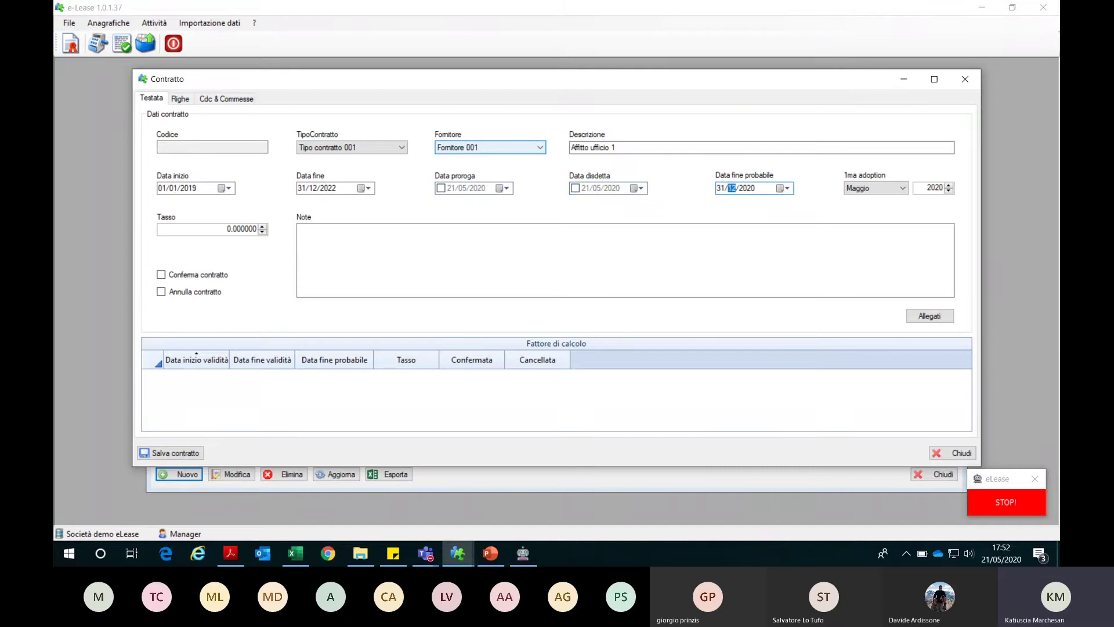
pyautogui.press('Right')
pyautogui.write('2022')
pyautogui.press('Right')
# - Set the contract's first adoption to Gennaio 2019 and its rate (Tasso) to 2,3
pyautogui.click(877, 187)
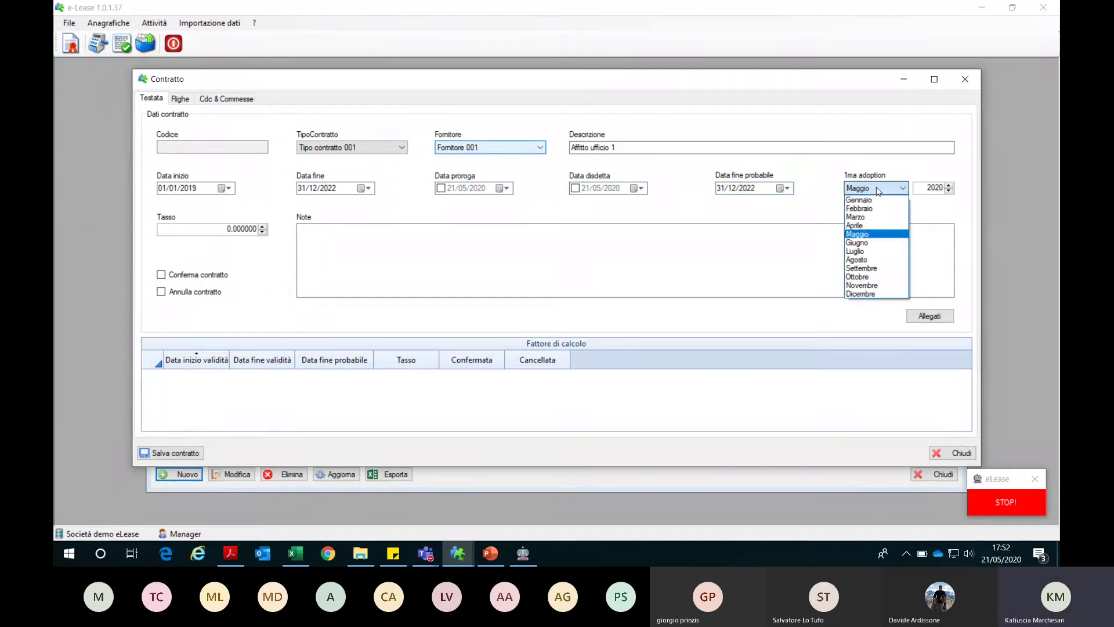
pyautogui.scroll(4, 877, 187)
pyautogui.click(876, 187)
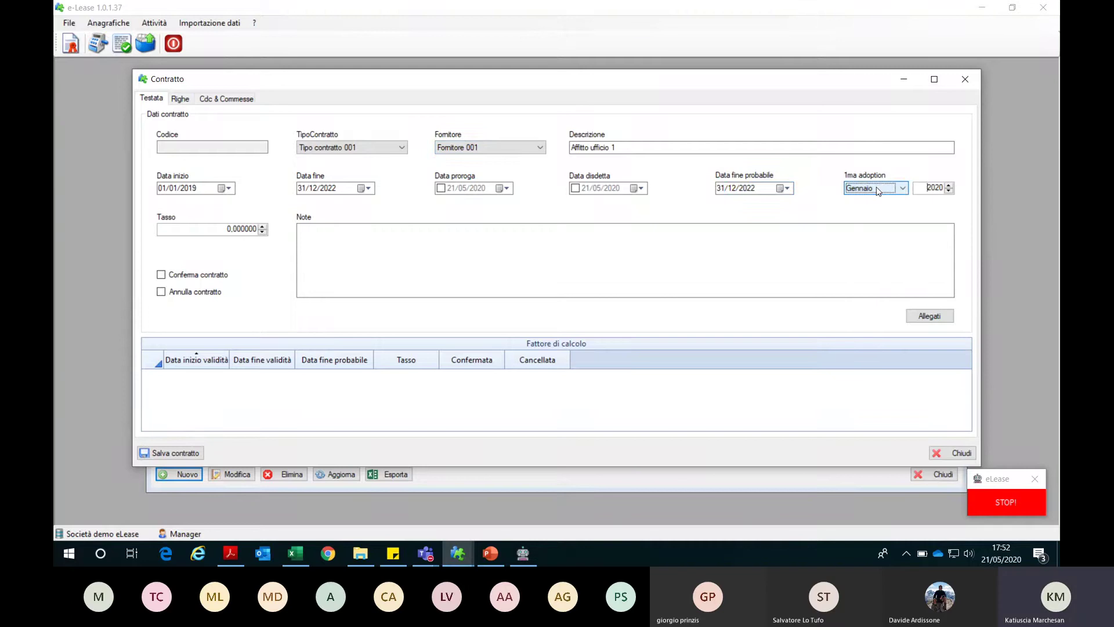
pyautogui.press('Tab')
pyautogui.write('2019')
pyautogui.press('Tab')
pyautogui.write('2,3')
# - Create a Canone contract line running from 01/01/2019 to 30/06/2019 with payment date 01/01/2019
pyautogui.click(180, 99)
pyautogui.click(505, 420)
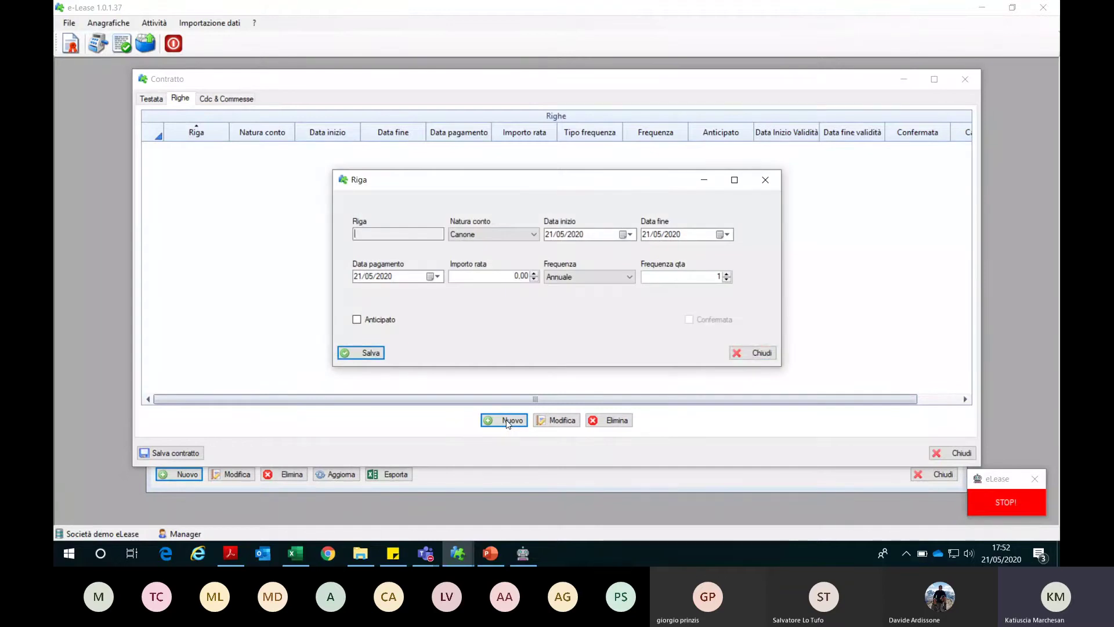
pyautogui.press('Tab')
pyautogui.press('Tab')
pyautogui.write('01/01/2019')
pyautogui.press('Tab')
pyautogui.write('30/06/2019')
pyautogui.press('Tab')
pyautogui.write('01/01/2019')
# - Set the first line's instalment to 1000, frequency Mensile, quantity 1 and paid in advance (Anticipato), and save the line
pyautogui.press('Tab')
pyautogui.write('1000')
pyautogui.press('Tab')
pyautogui.press('m')
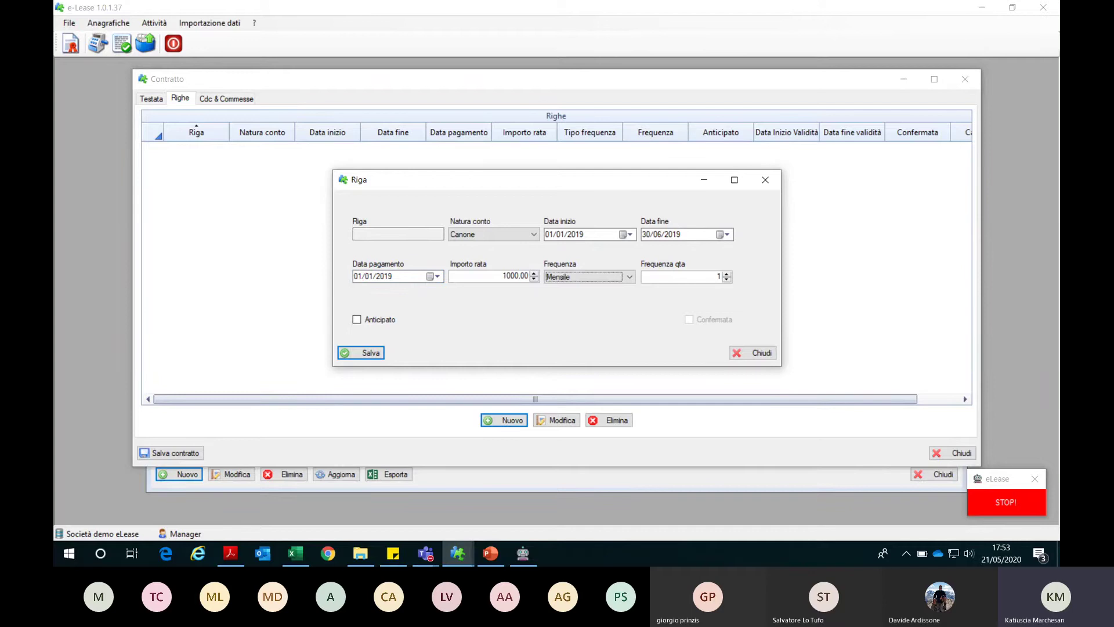
pyautogui.press('Tab')
pyautogui.write('1')
pyautogui.press('Tab')
pyautogui.press('space')
pyautogui.press('Return')
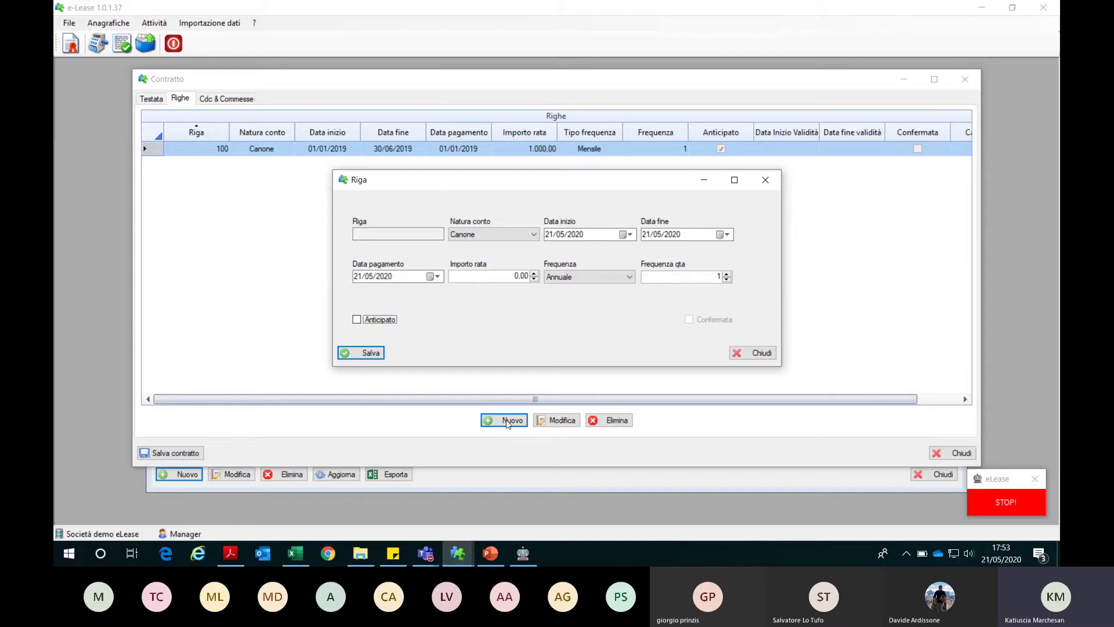
# - Fill in a second Canone line running from 01/07/2019 to 31/12/2022 with payment date 01/07/2019
pyautogui.press('Tab')
pyautogui.press('Tab')
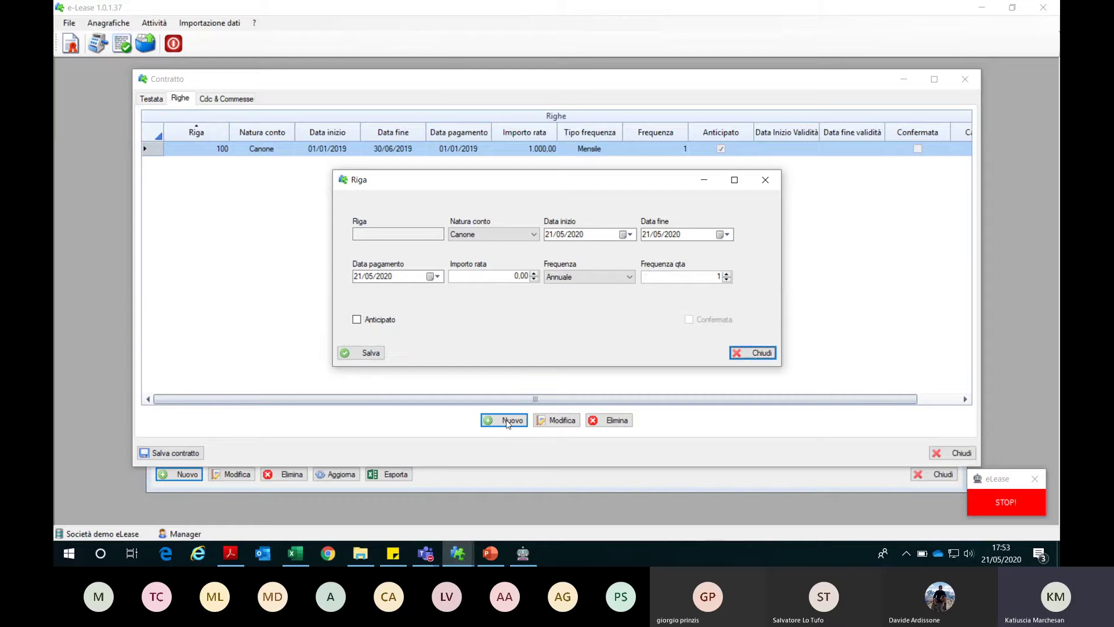
pyautogui.press('Tab')
pyautogui.press('Tab')
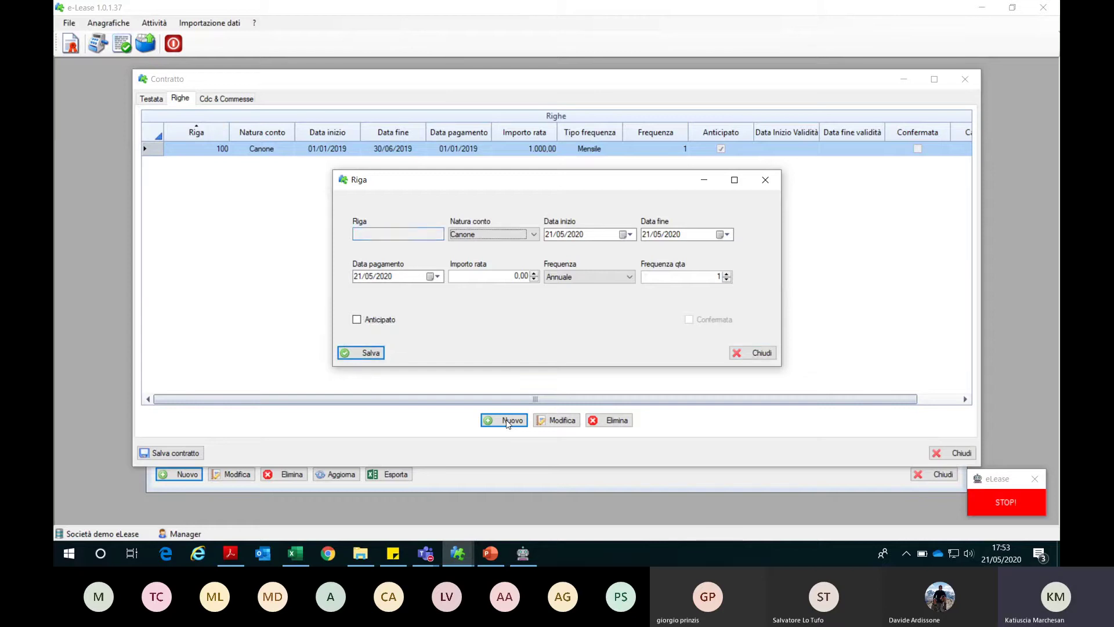
pyautogui.press('Tab')
pyautogui.write('01/07/')
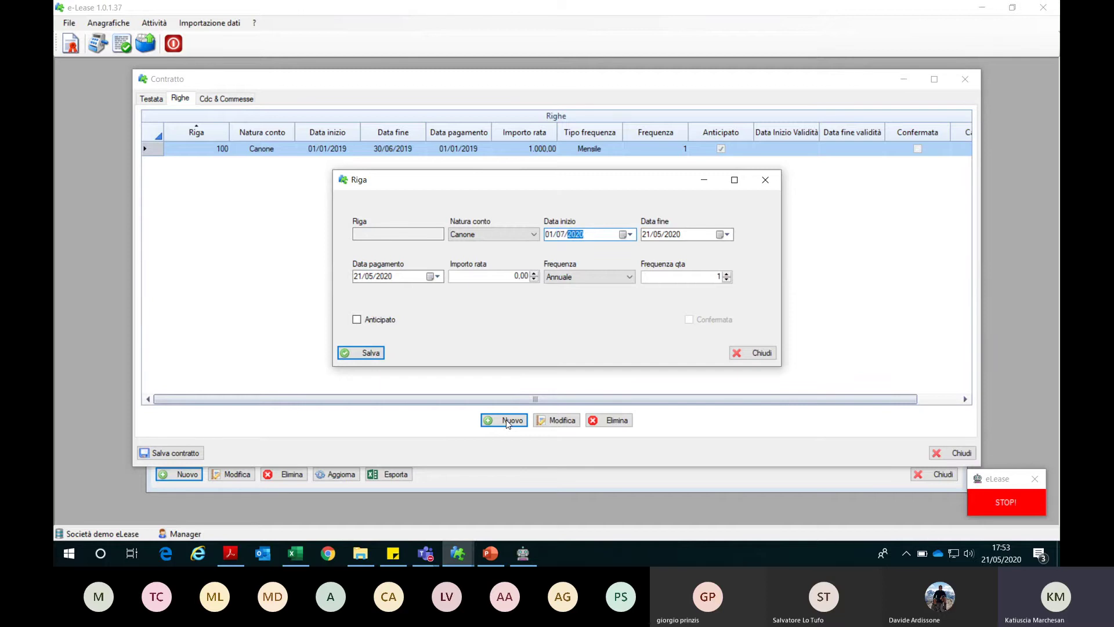
pyautogui.write('2019')
pyautogui.press('Tab')
pyautogui.write('31/12/2022')
pyautogui.press('Tab')
pyautogui.write('01/07/2019')
# - Save the second line with instalment 1250, frequency Mensile and Anticipato enabled, and close the empty line form
pyautogui.press('Tab')
pyautogui.write('1250')
pyautogui.press('Tab')
pyautogui.press('m')
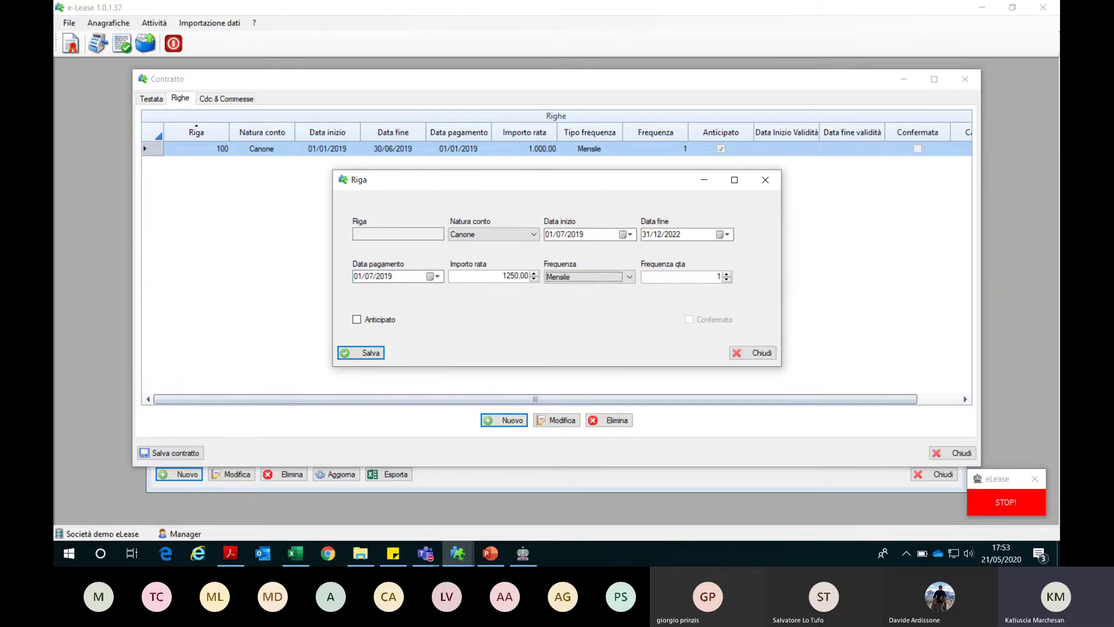
pyautogui.press('Tab')
pyautogui.press('Tab')
pyautogui.press('Return')
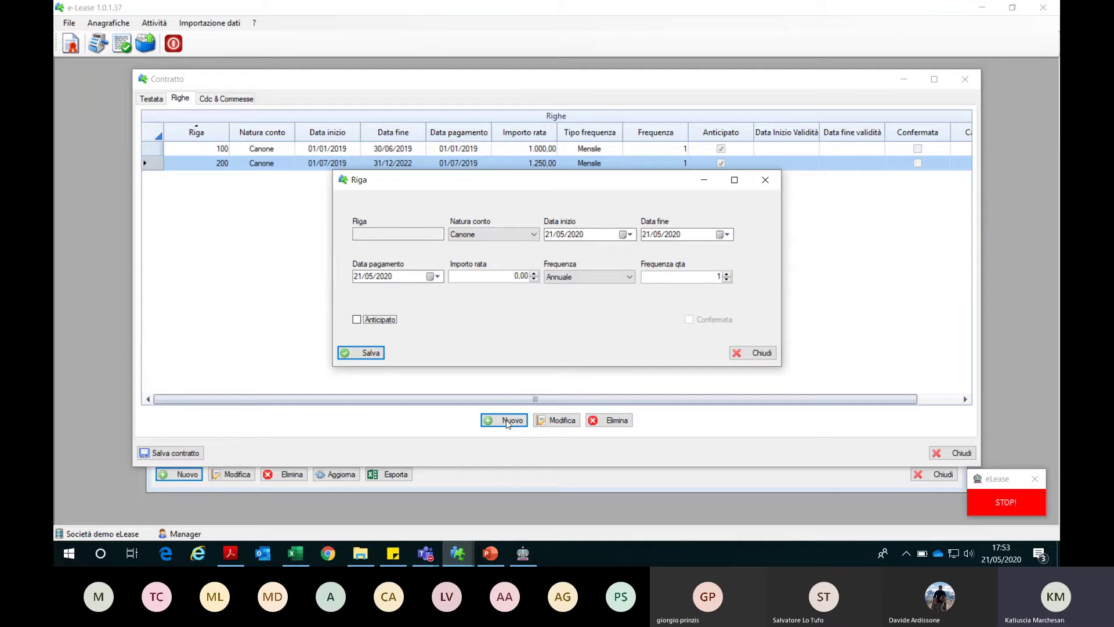
pyautogui.press('Escape')
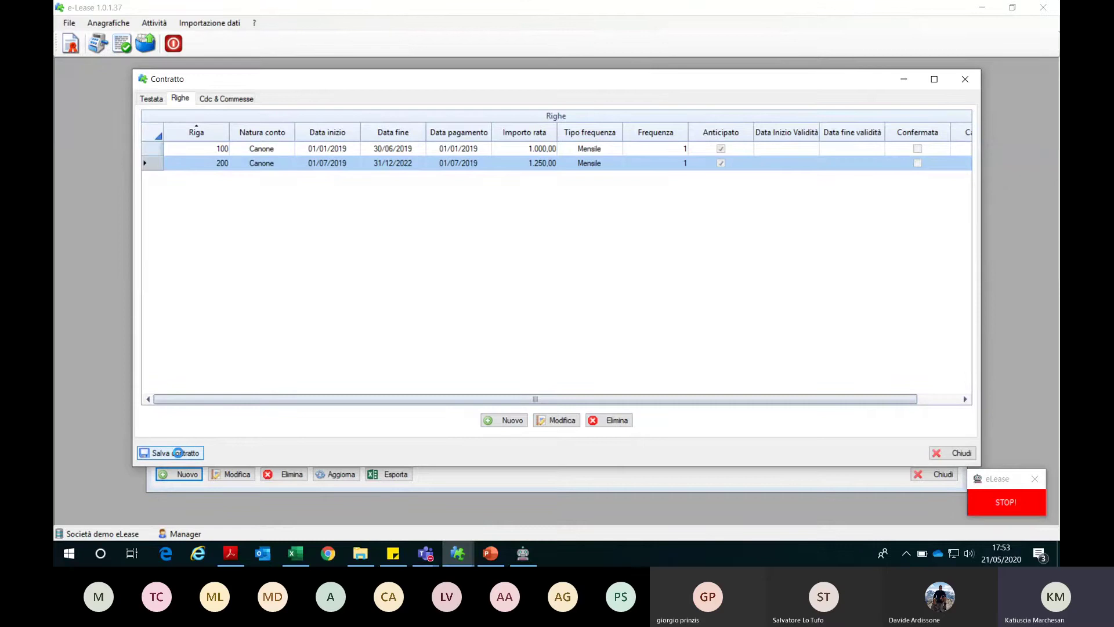
# - Save the contract and close both the contract and the Contratti list
pyautogui.click(177, 454)
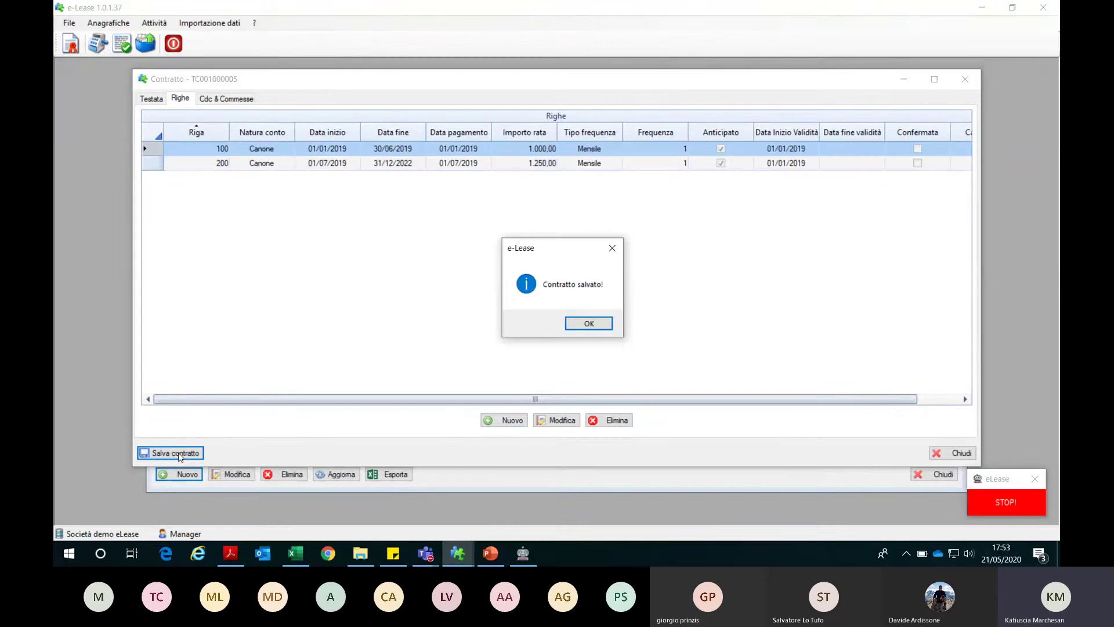
pyautogui.press('Return')
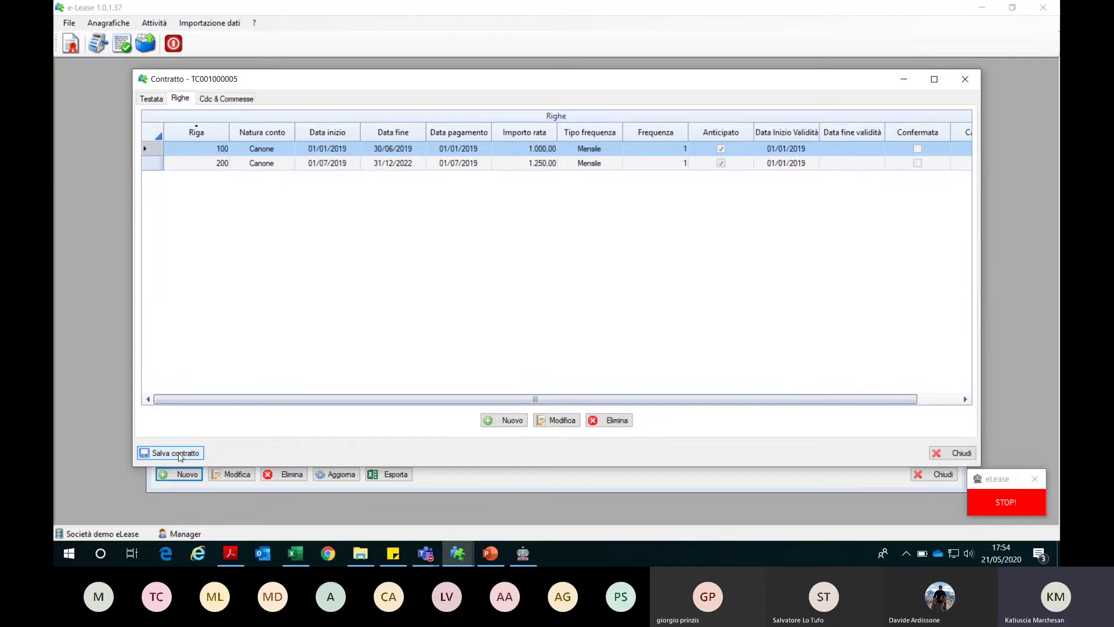
pyautogui.click(953, 454)
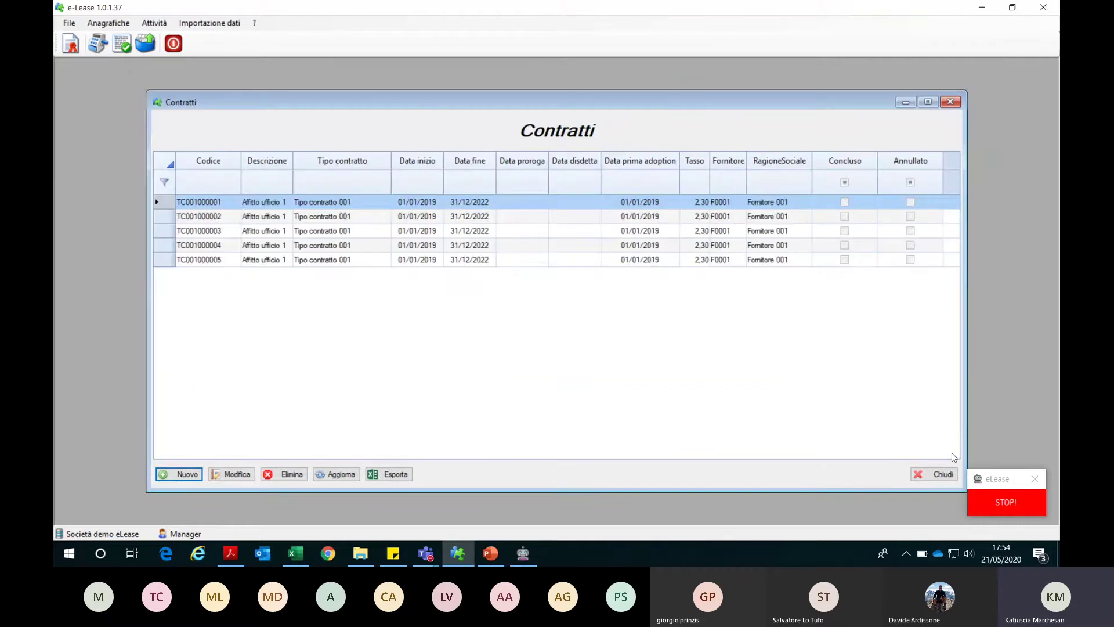
pyautogui.press('Escape')
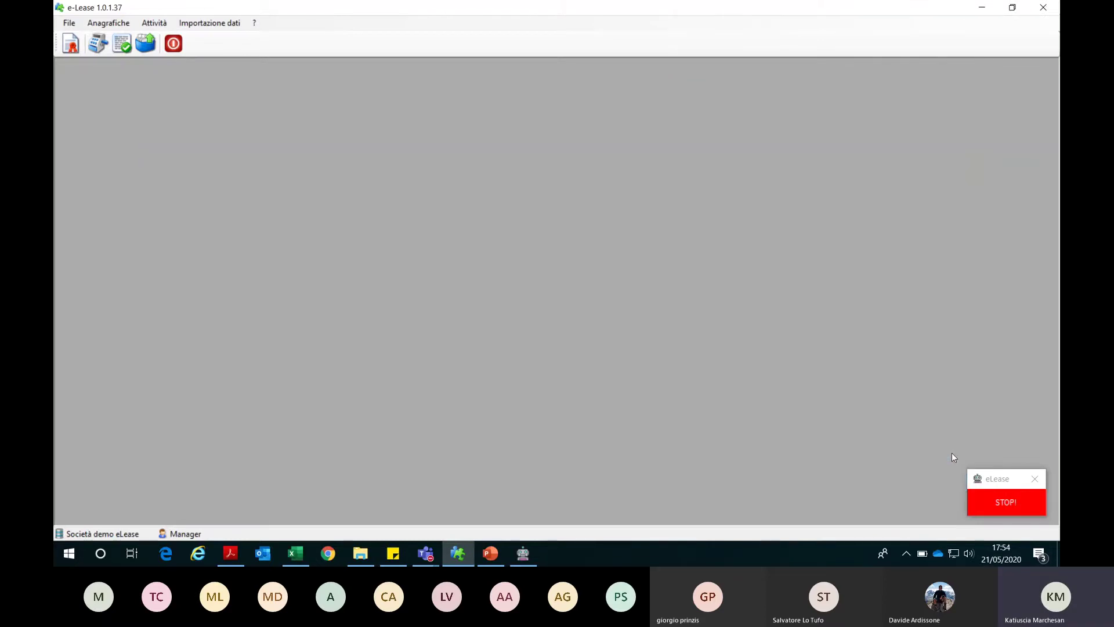
# - Run the contract development calculation (Calcolo) for all contract types, acknowledge its completion and close the calculation window
pyautogui.press('alt')
pyautogui.press('Right')
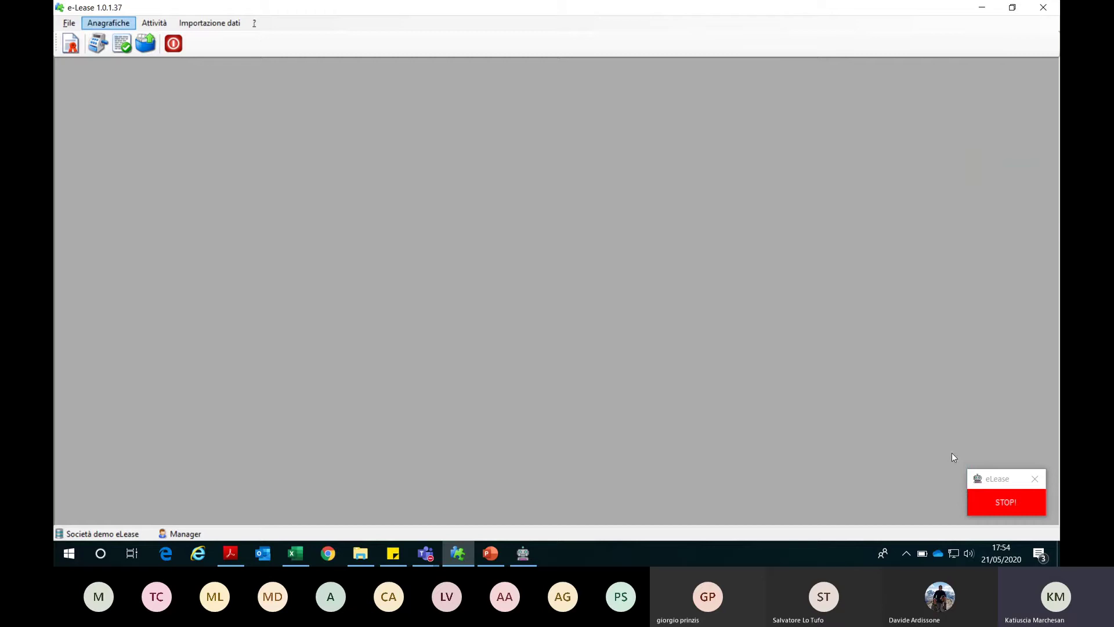
pyautogui.press('Right')
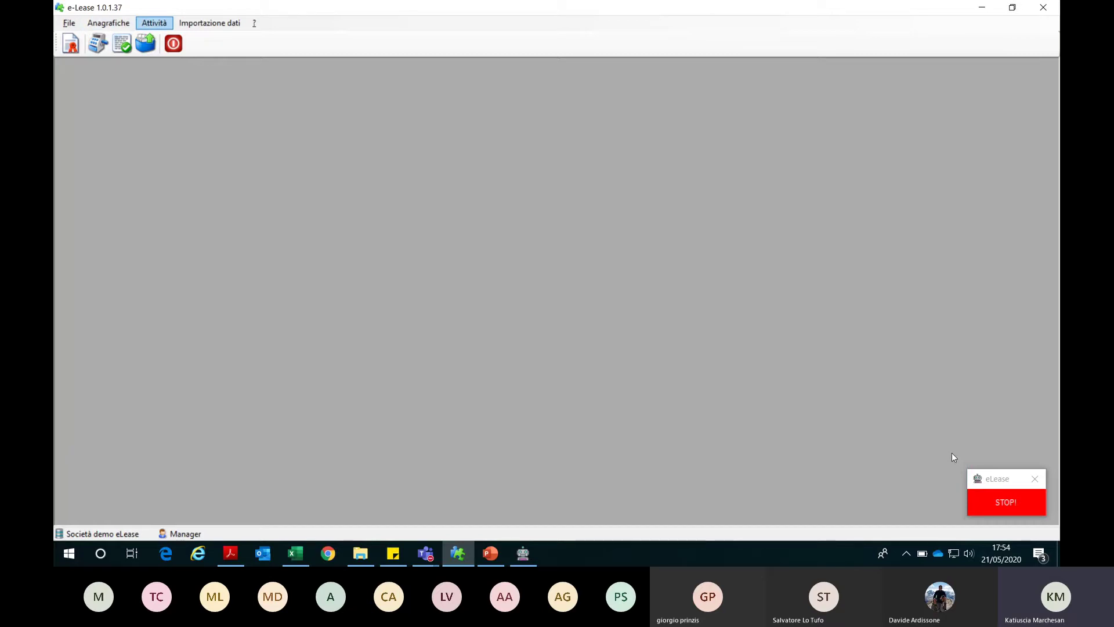
pyautogui.press('Down')
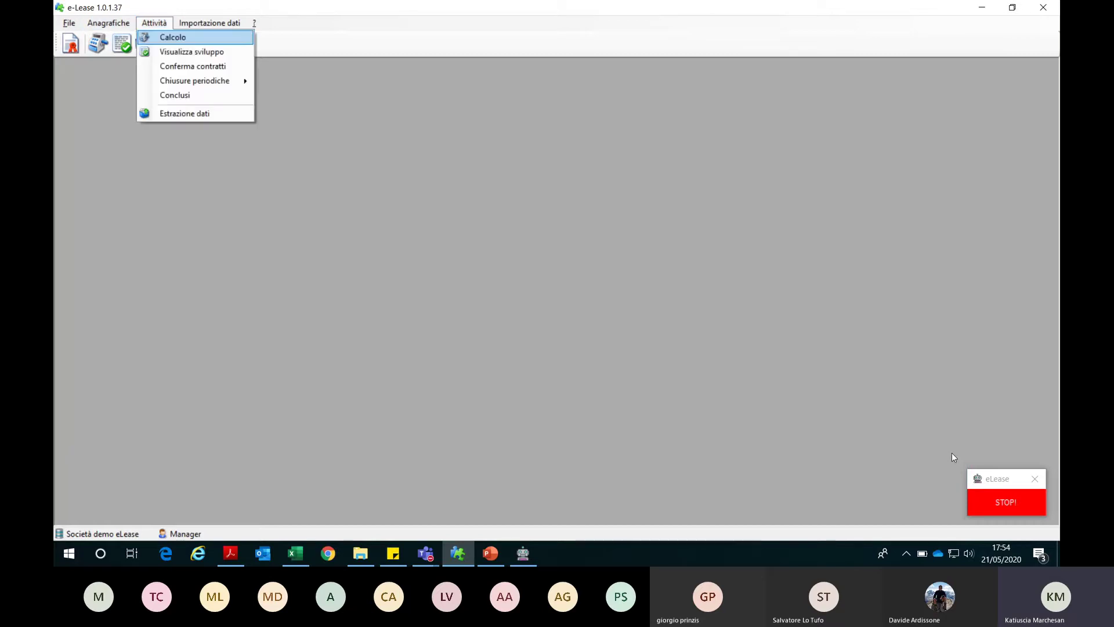
pyautogui.press('Return')
pyautogui.press('Tab')
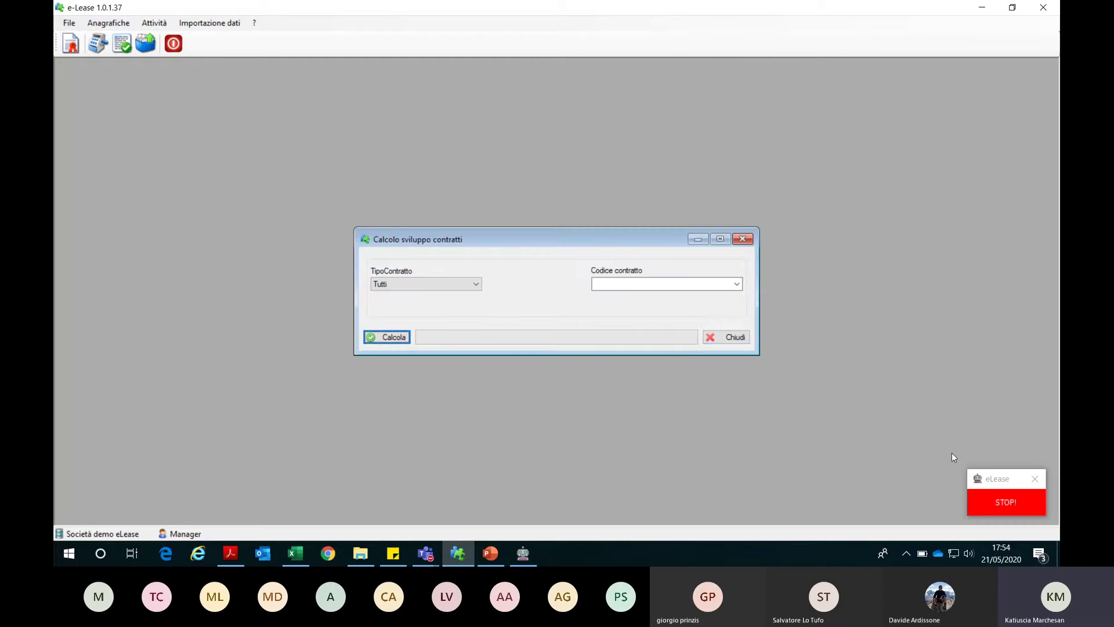
pyautogui.press('Return')
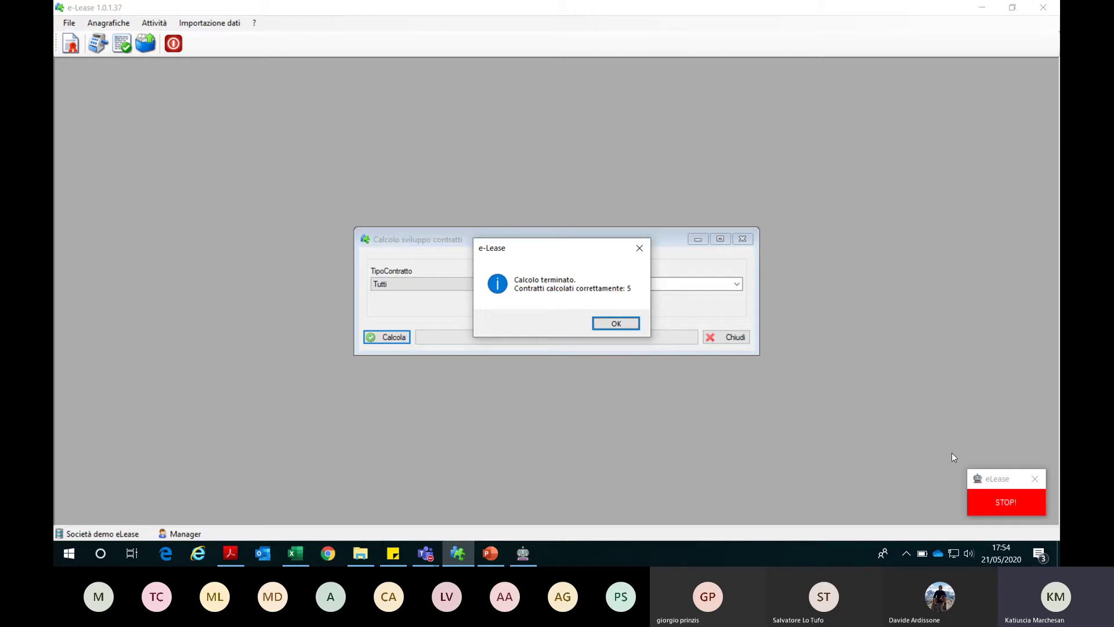
pyautogui.press('Return')
pyautogui.press('Escape')
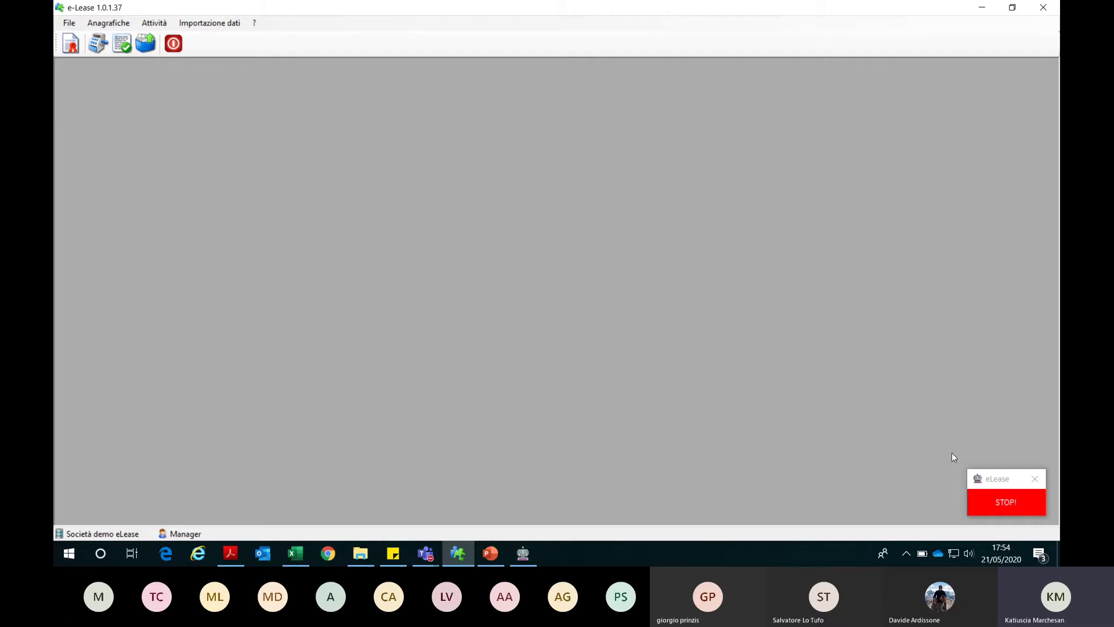
# - Open the data extraction window (Estrazione dati) from the activities
pyautogui.press('alt')
pyautogui.press('Right')
pyautogui.press('Right')
pyautogui.press('Down')
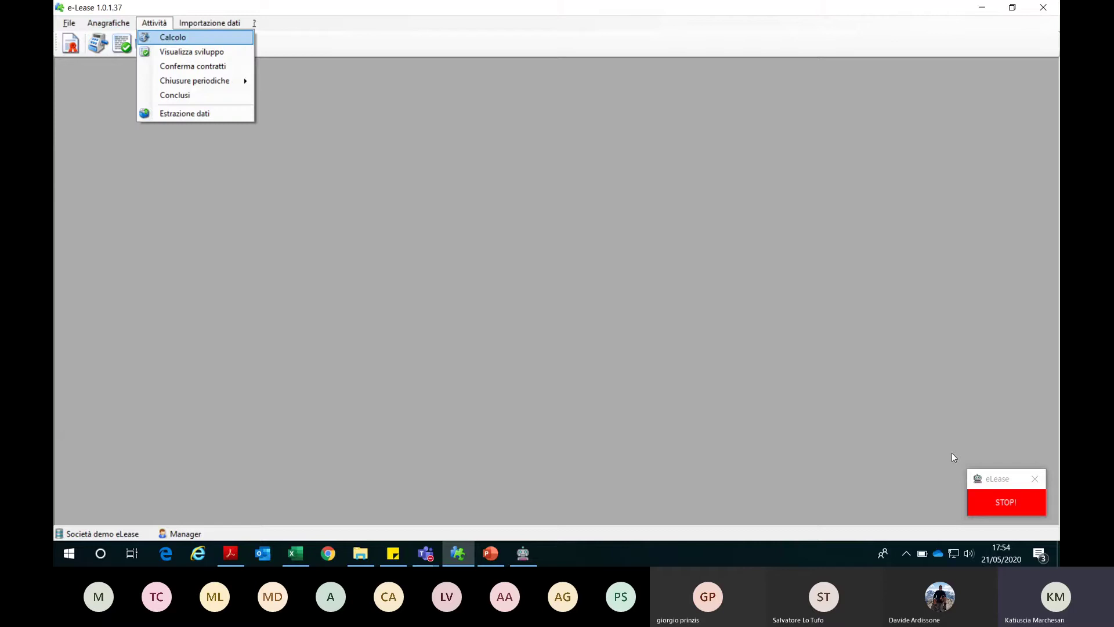
pyautogui.press('Down')
pyautogui.press('Down')
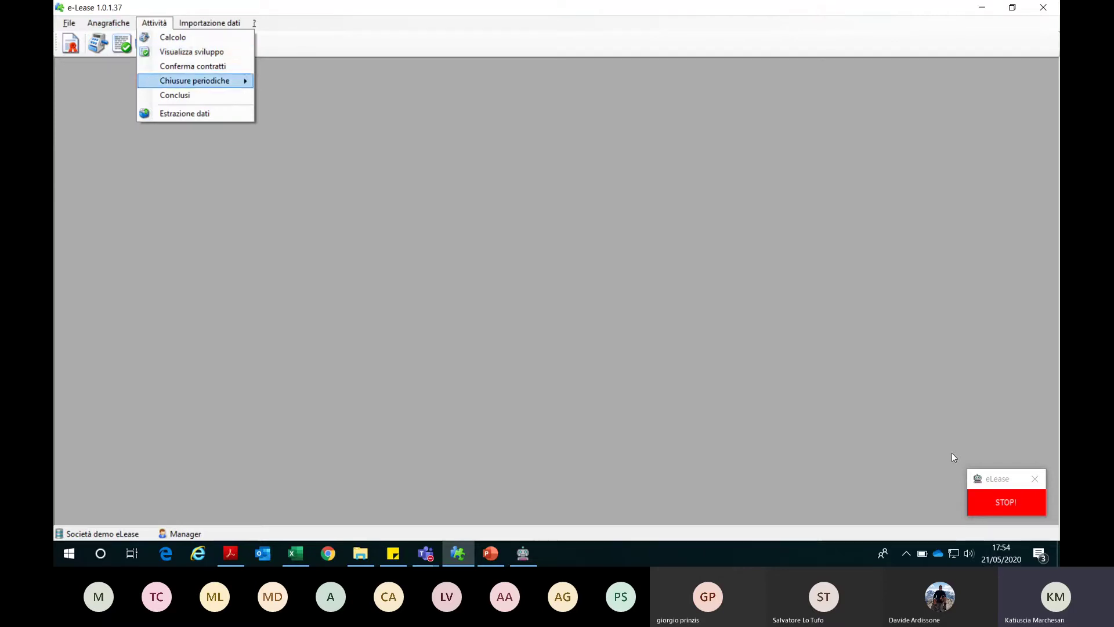
pyautogui.press('Down')
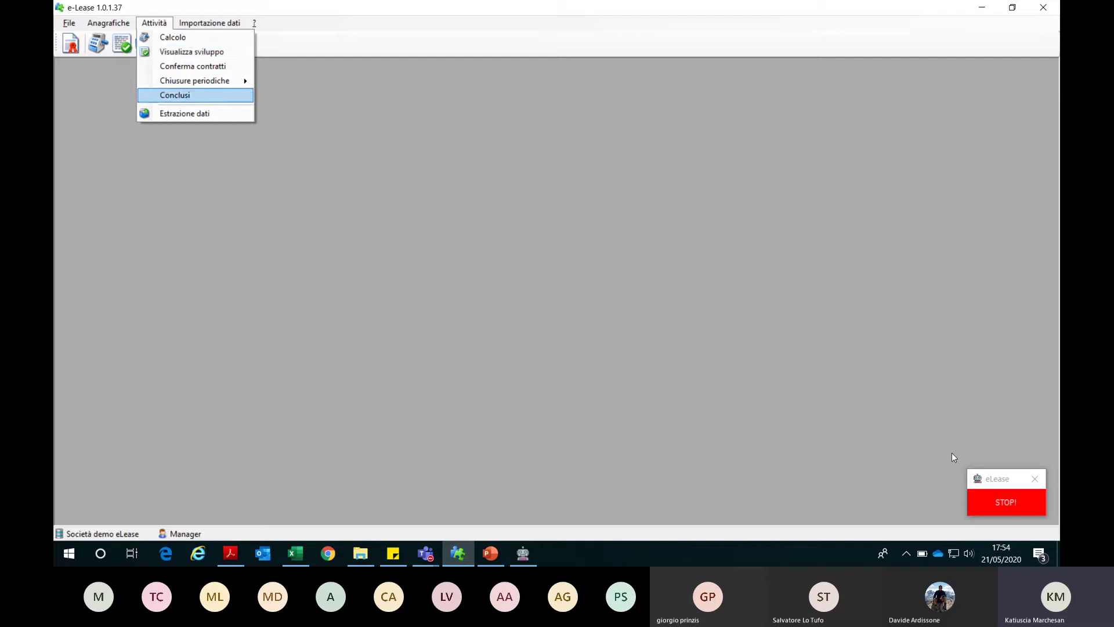
pyautogui.press('Down')
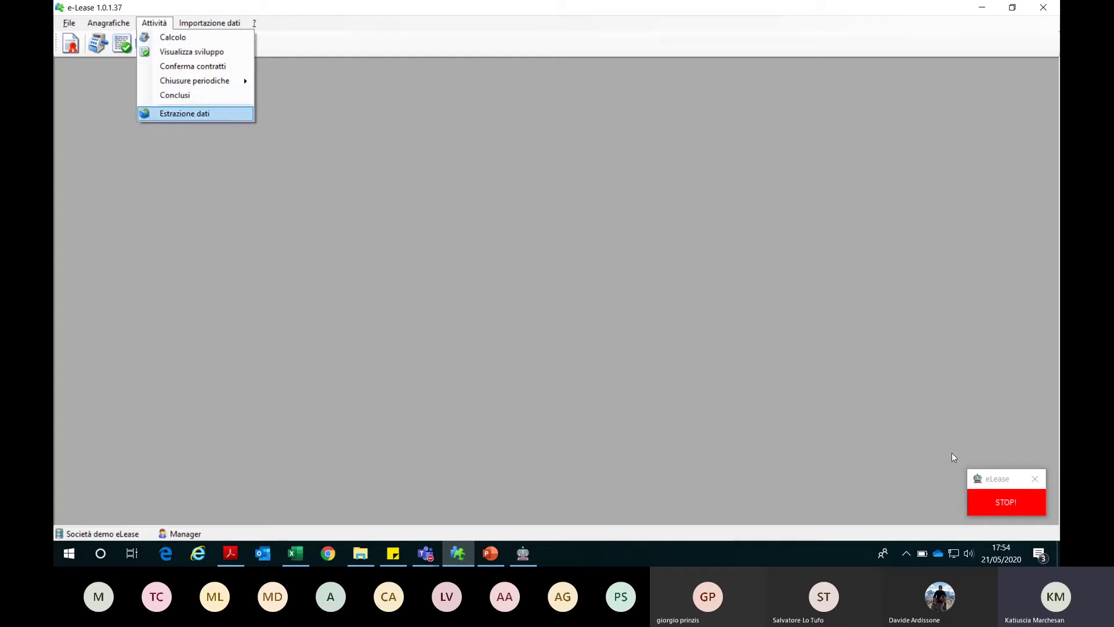
pyautogui.press('Return')
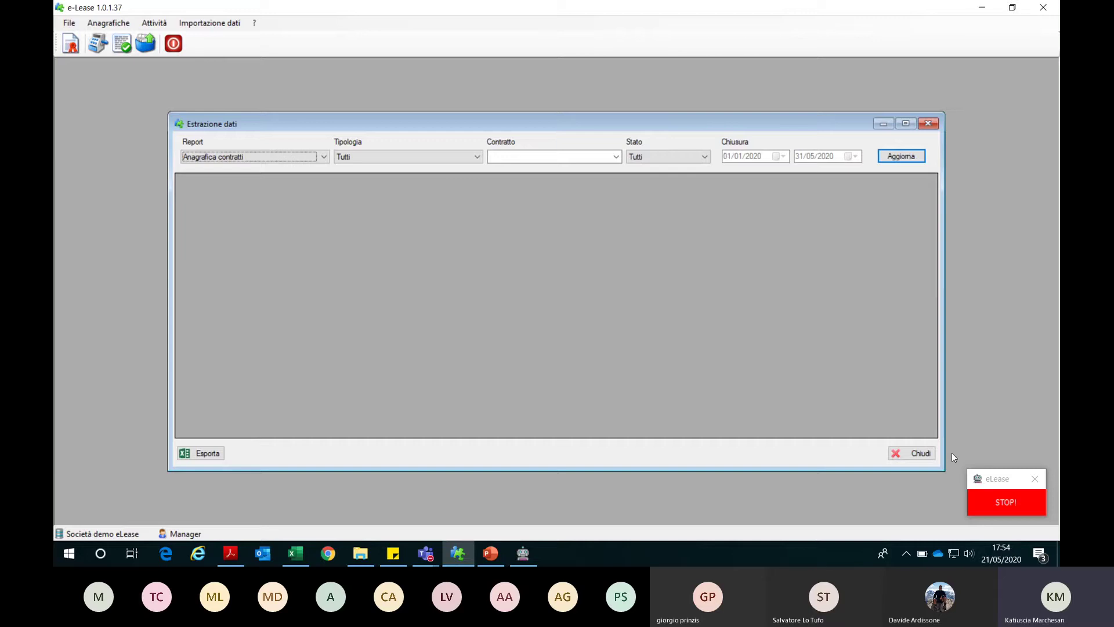
# - Extract the Sviluppo report for contract TC001000002, leaving Tipologia and Stato on Tutti
pyautogui.press('Down')
pyautogui.press('Down')
pyautogui.press('Tab')
pyautogui.press('Tab')
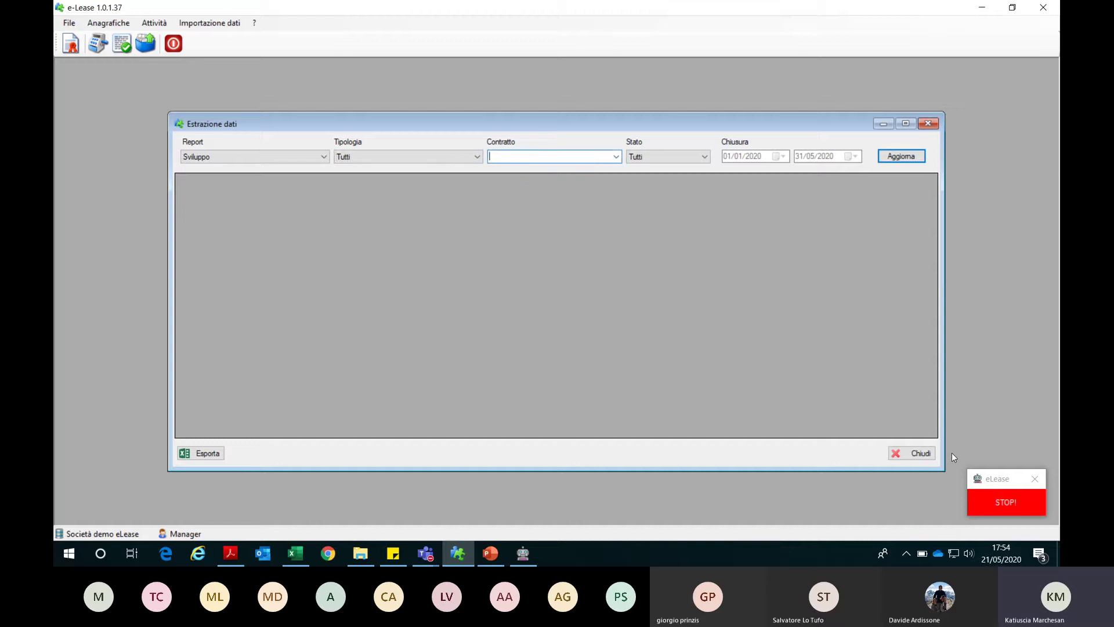
pyautogui.press('Down')
pyautogui.press('Return')
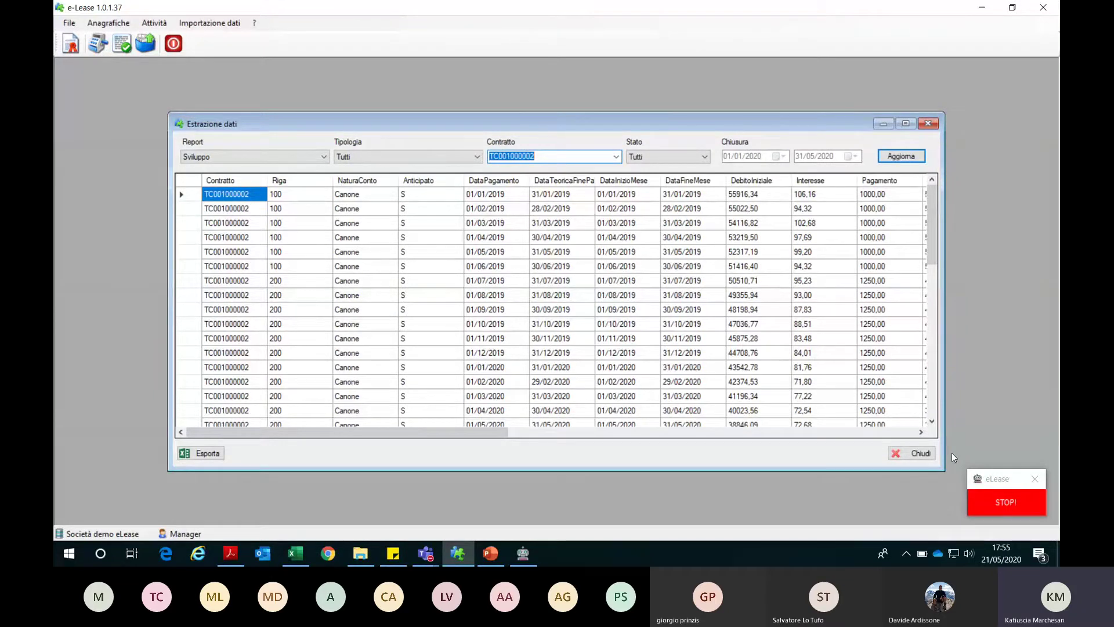
# - Export the extracted Sviluppo report to Excel and dismiss the robot's completion message
pyautogui.click(204, 453)
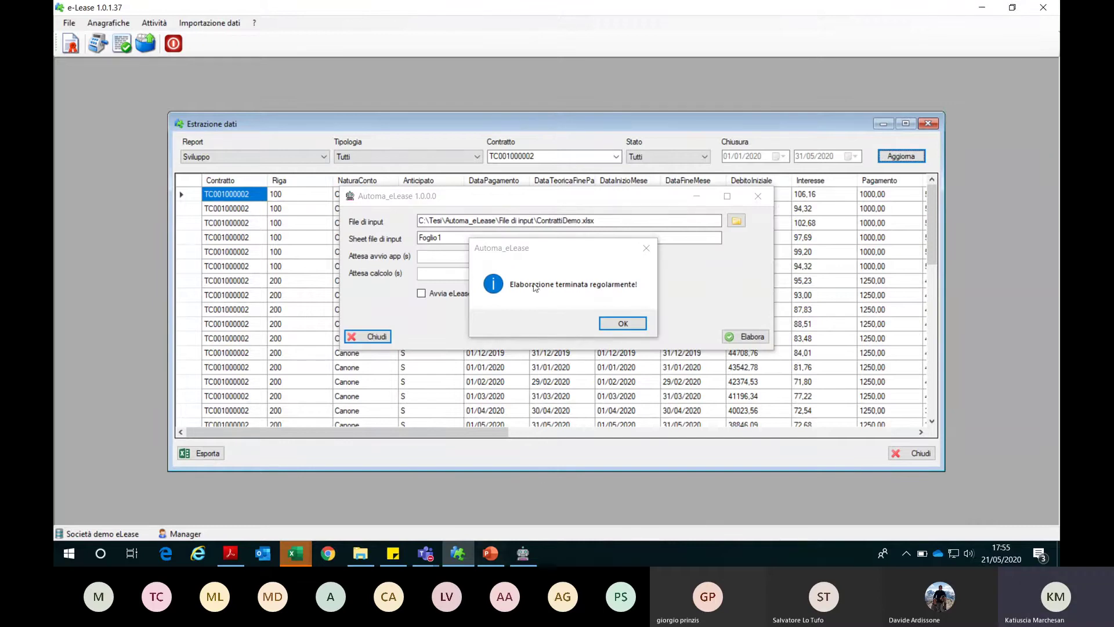
pyautogui.click(632, 326)
pyautogui.click(632, 326)
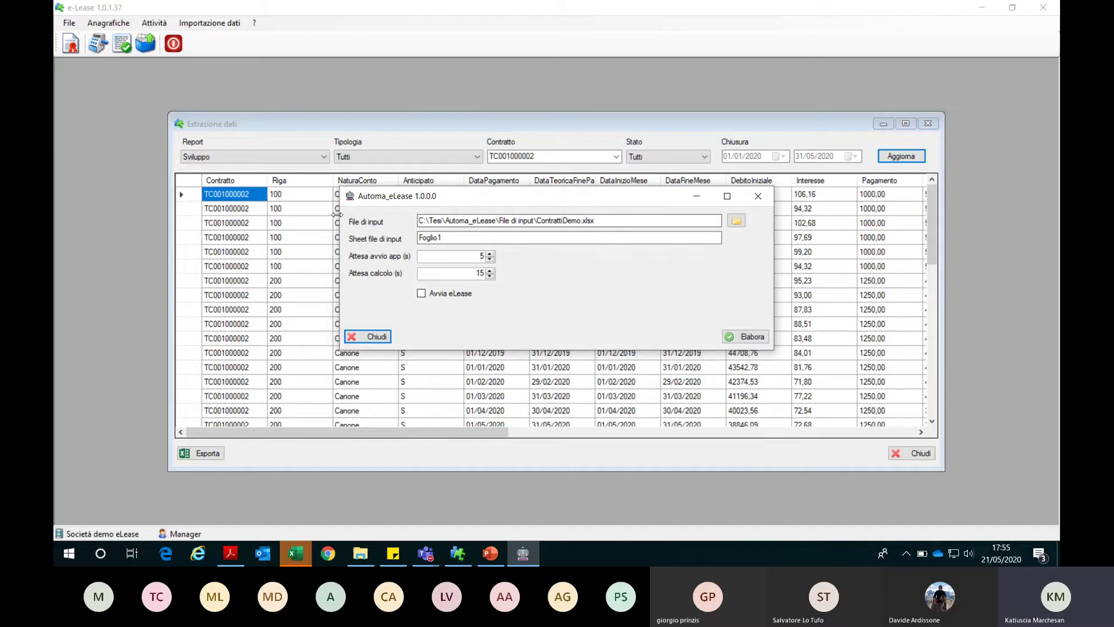
# - Switch to the exported Cartel1 workbook in Excel and examine the payment schedule down to its last row, keeping the workbook open
pyautogui.click(295, 553)
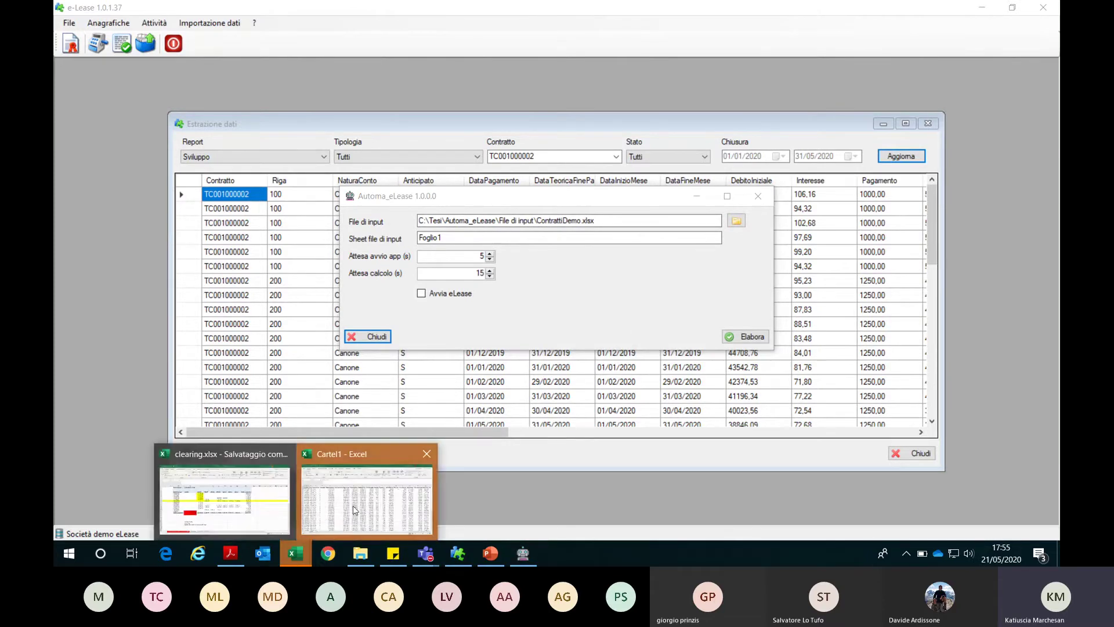
pyautogui.click(354, 506)
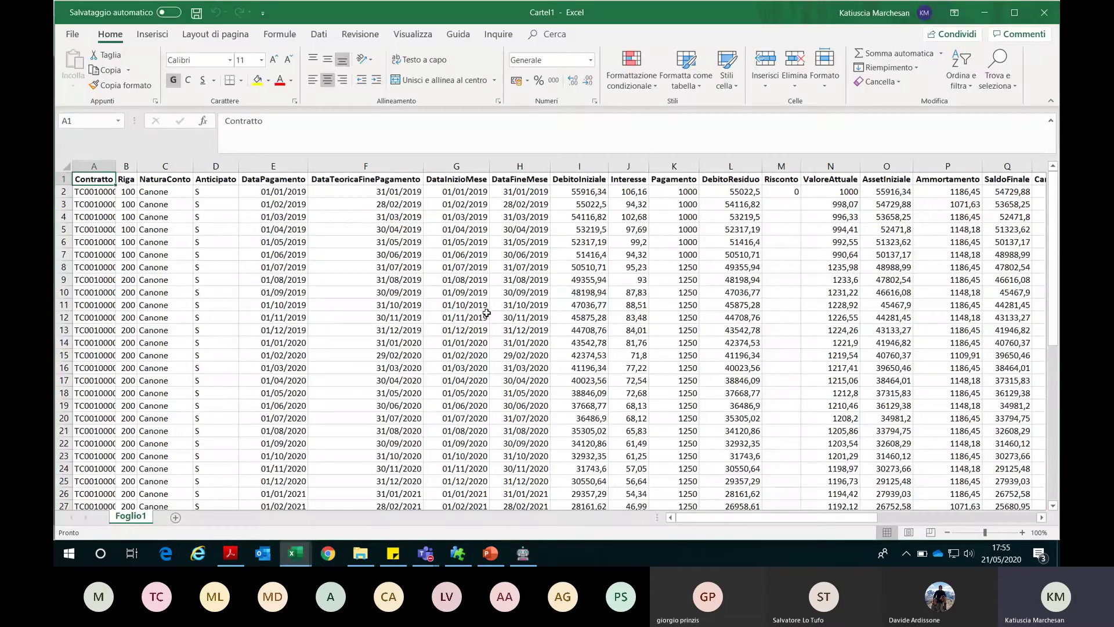
pyautogui.scroll(-5, 717, 306)
pyautogui.scroll(5, 720, 306)
pyautogui.scroll(-9, 711, 287)
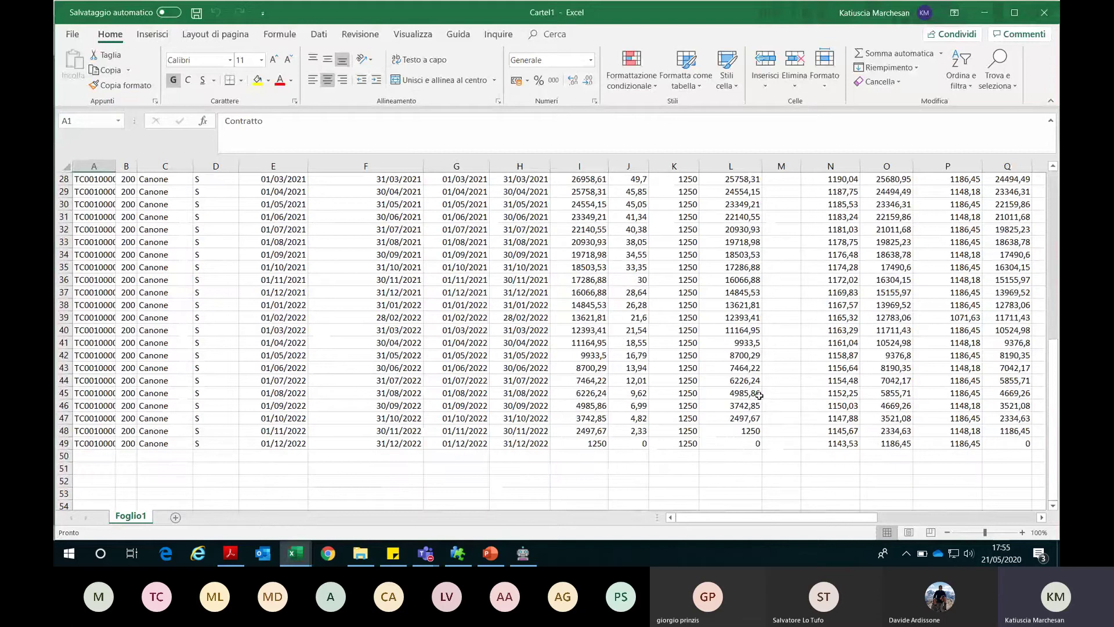
pyautogui.click(749, 454)
pyautogui.scroll(9, 754, 441)
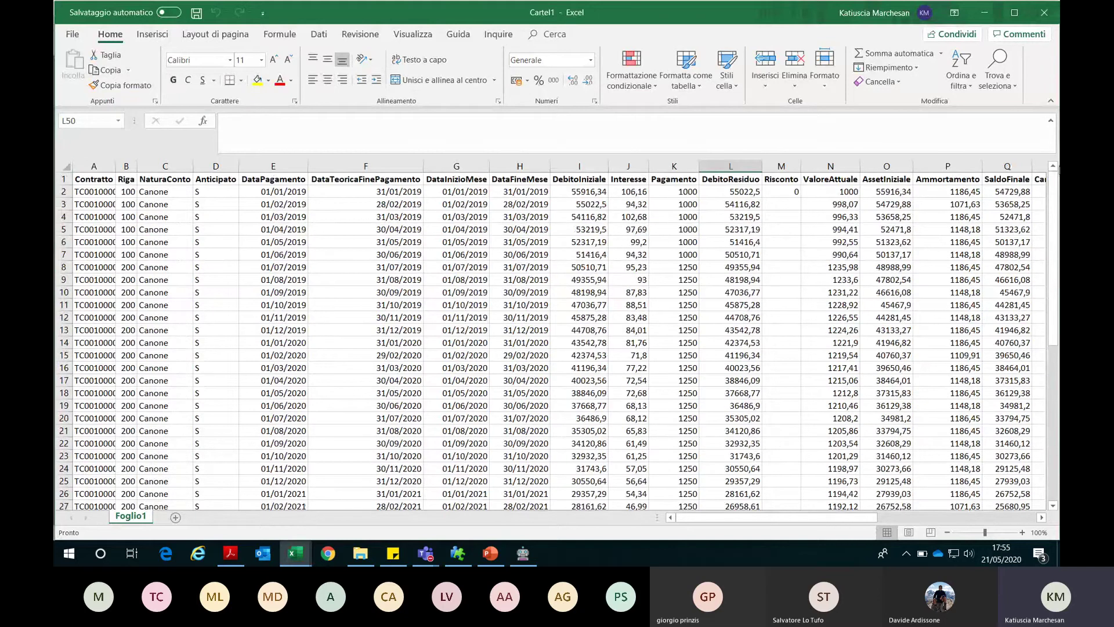
pyautogui.click(1044, 12)
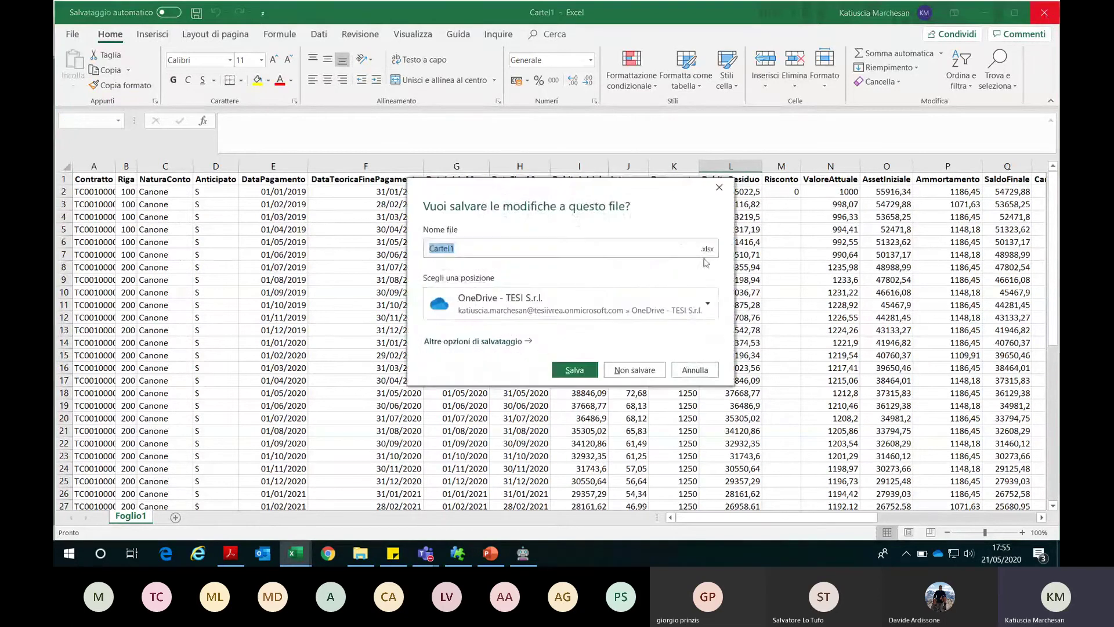
pyautogui.click(713, 371)
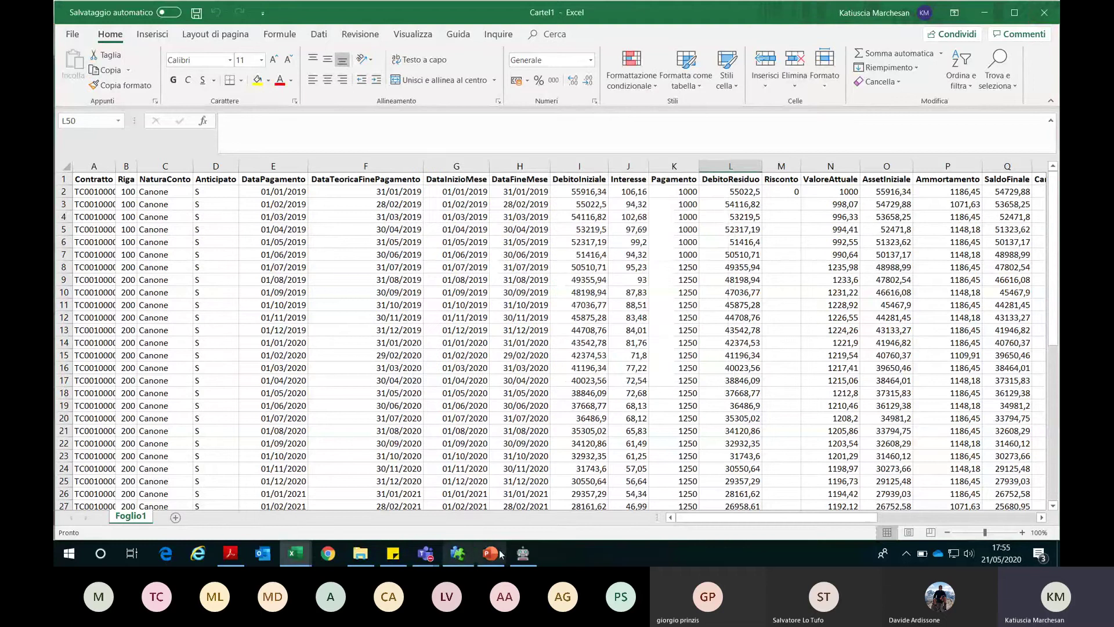
# - Switch to Automa_eLease to review the Attesa calcolo waiting time, and return to the extraction window in e-Lease
pyautogui.click(525, 553)
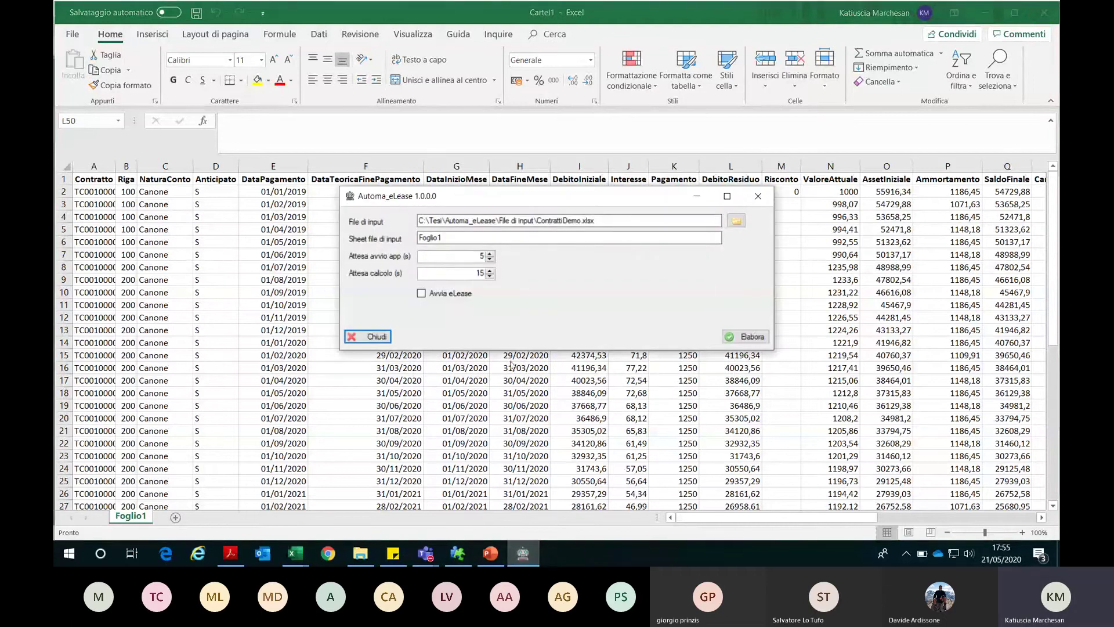
pyautogui.doubleClick(473, 271)
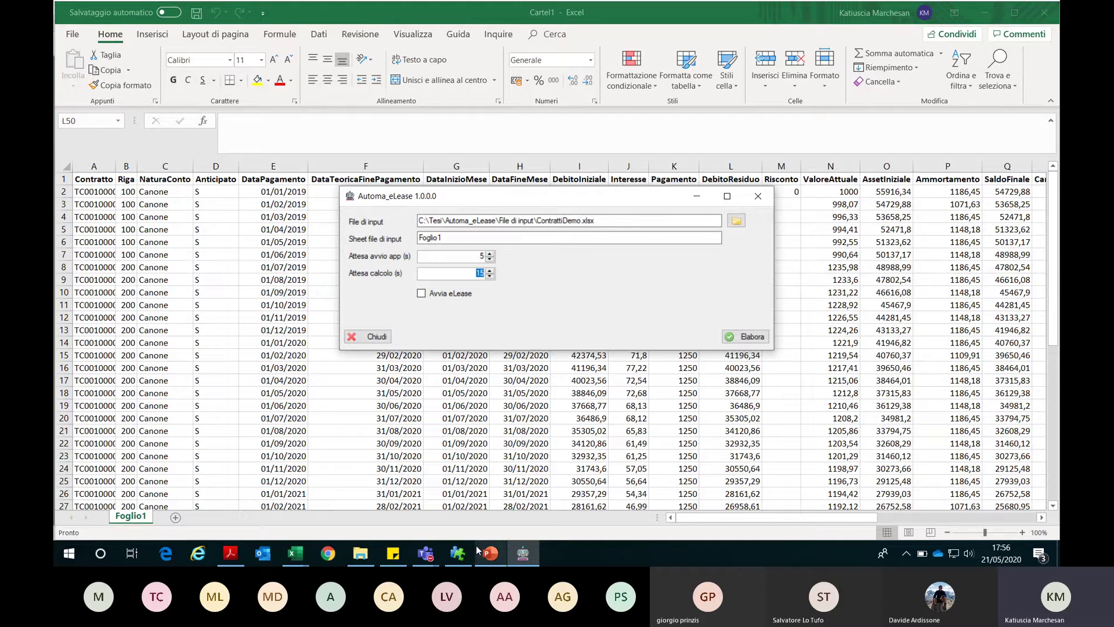
pyautogui.moveTo(490, 553)
pyautogui.click(501, 474)
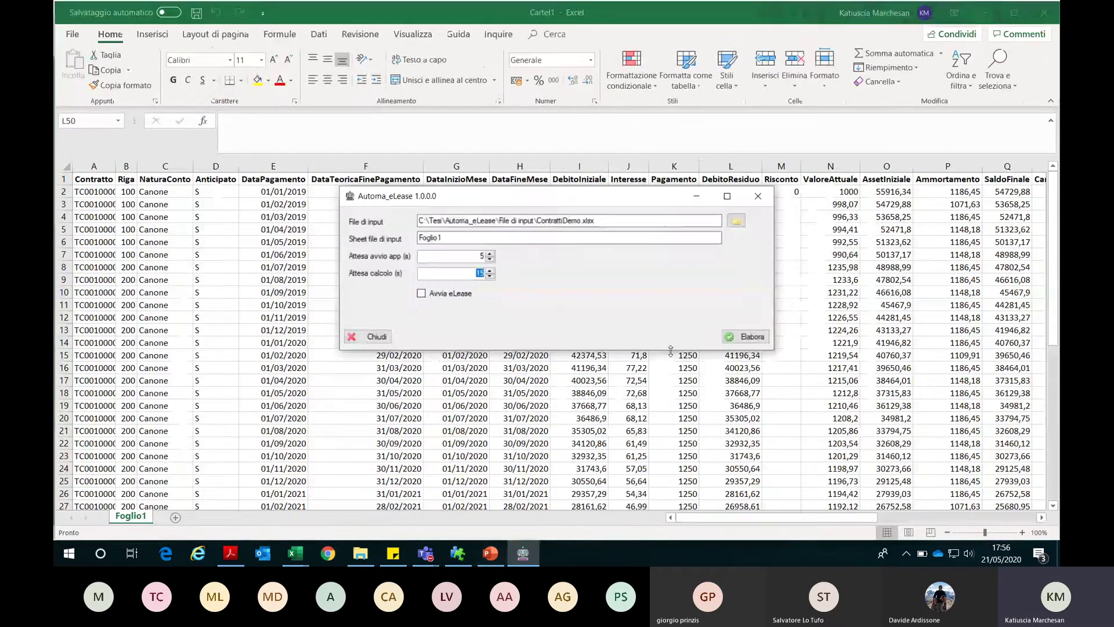
pyautogui.click(654, 404)
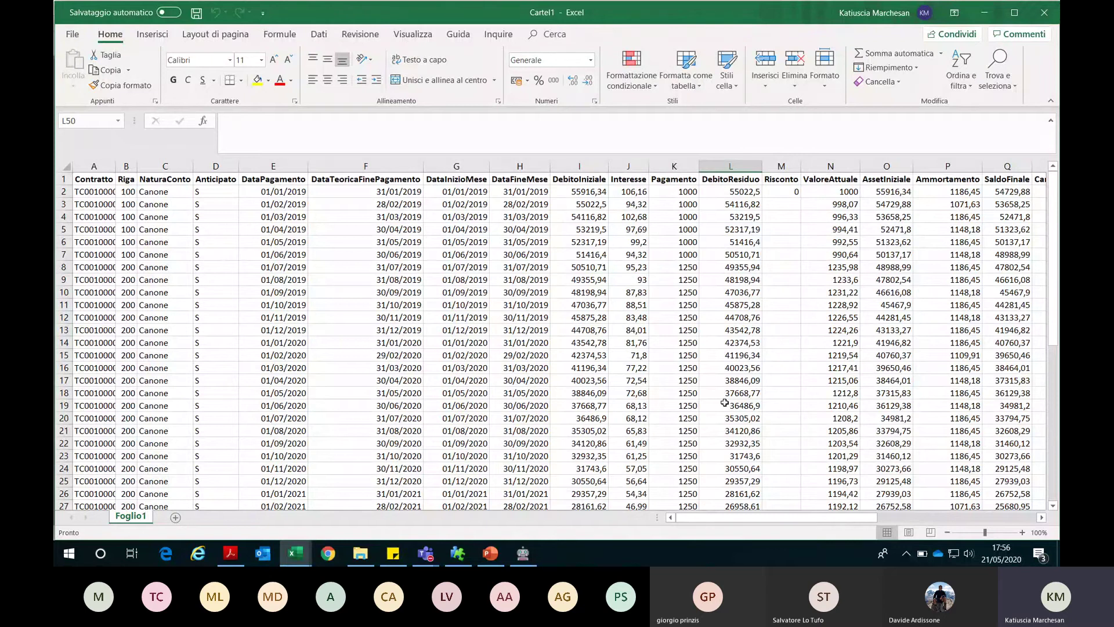
pyautogui.click(458, 553)
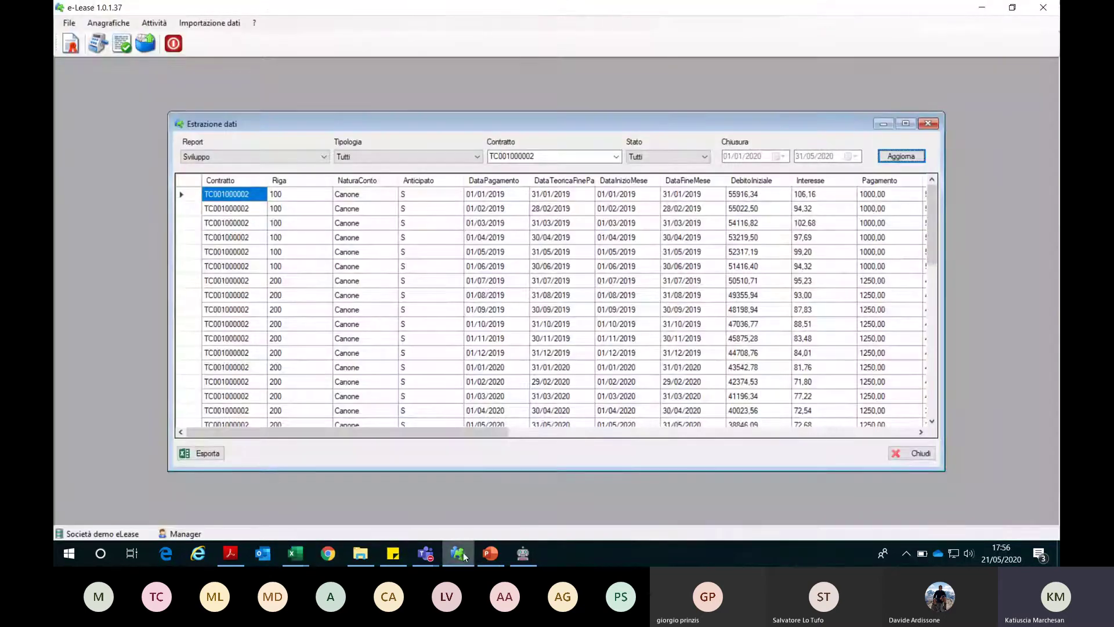
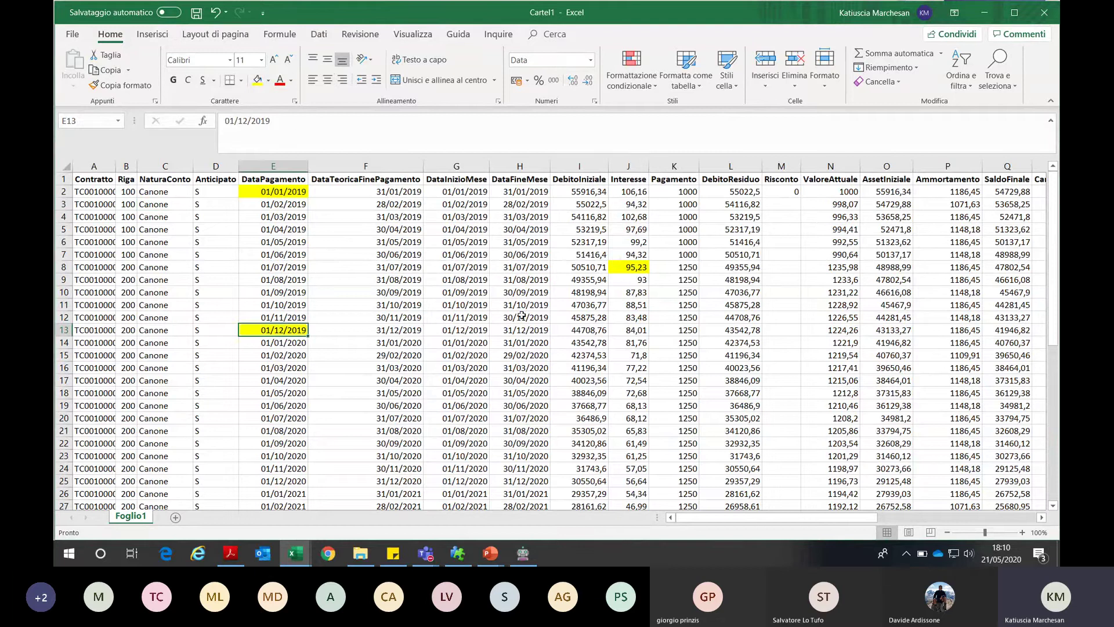
# - Highlight cells H12 (DataFineMese) and N10 (ValoreAttuale) of the exported schedule with yellow fill
pyautogui.click(523, 317)
pyautogui.click(257, 81)
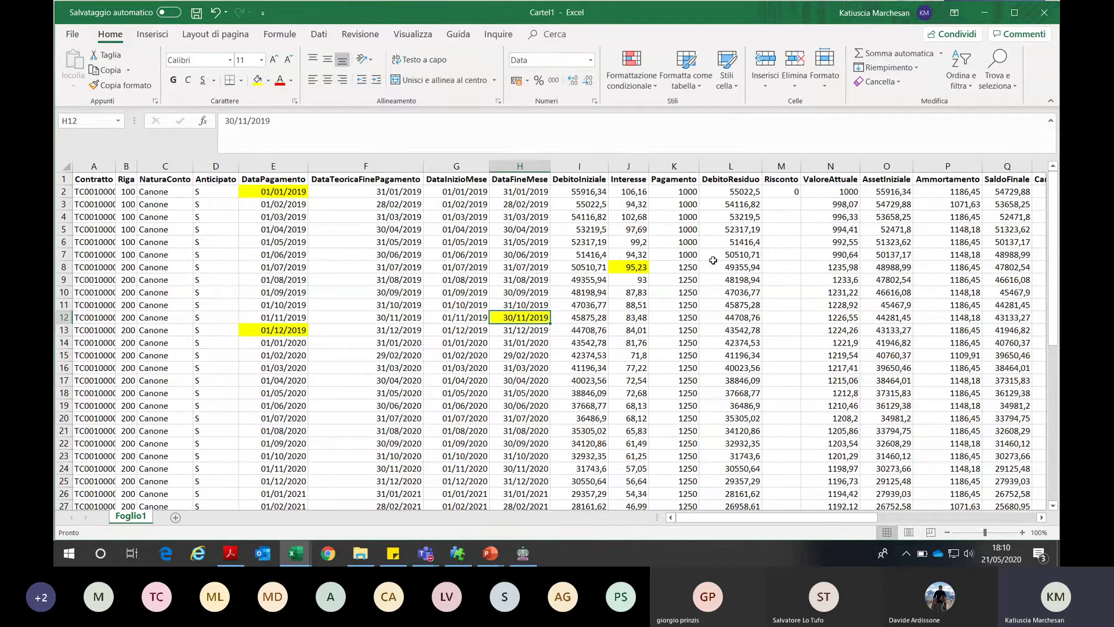
pyautogui.click(830, 292)
pyautogui.click(257, 81)
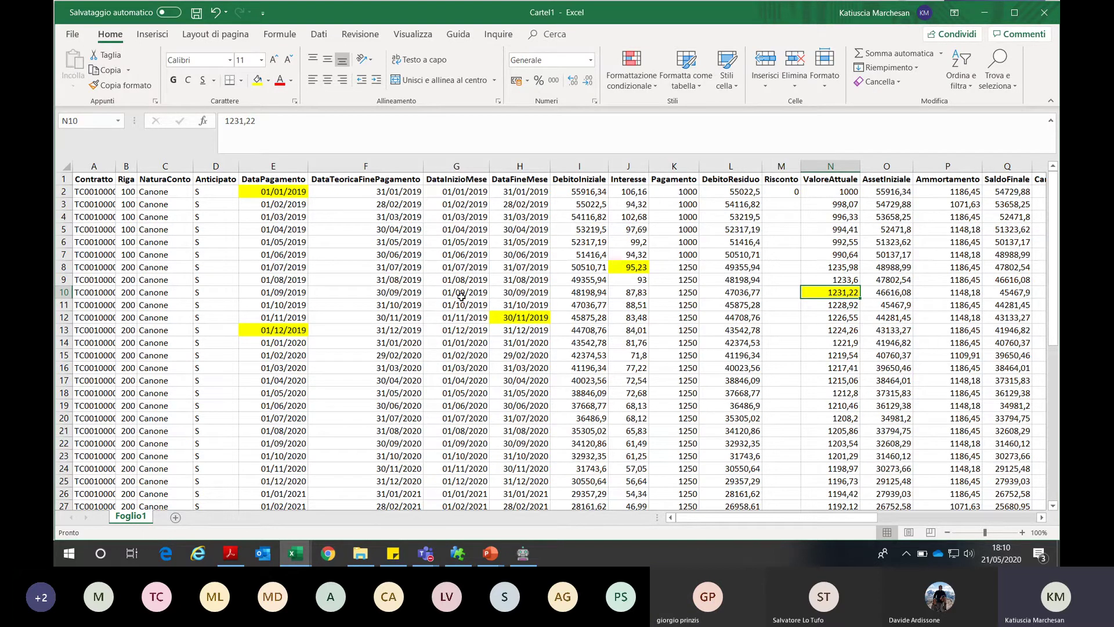
pyautogui.click(497, 419)
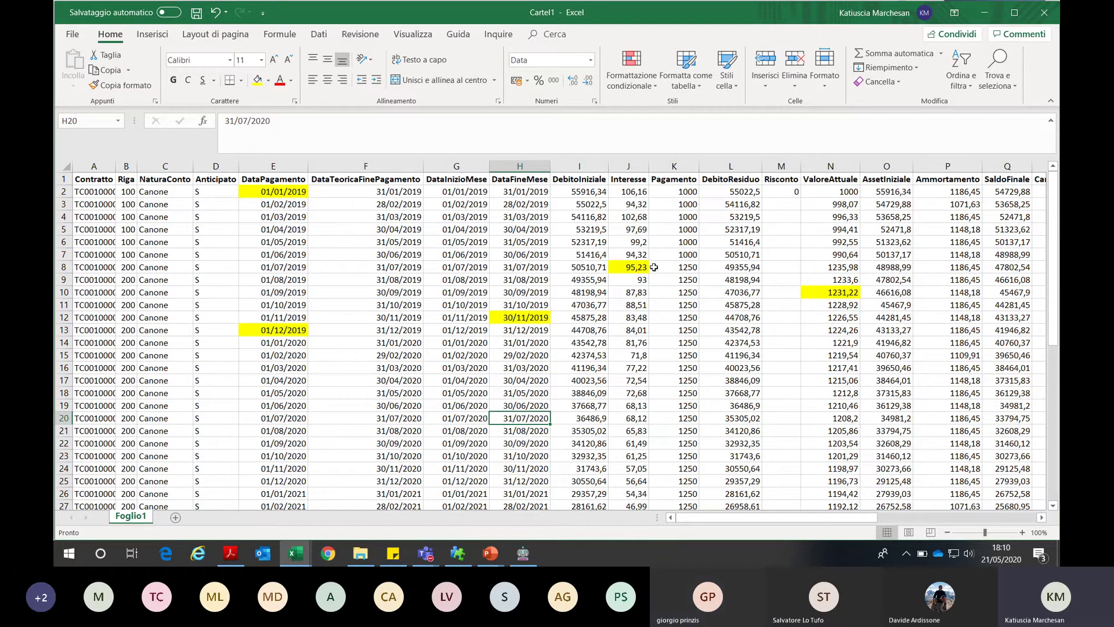
# - Restore the Cartel1 workbook window to a movable size and move it down to uncover the VANTAGGI slide behind it
pyautogui.click(1015, 12)
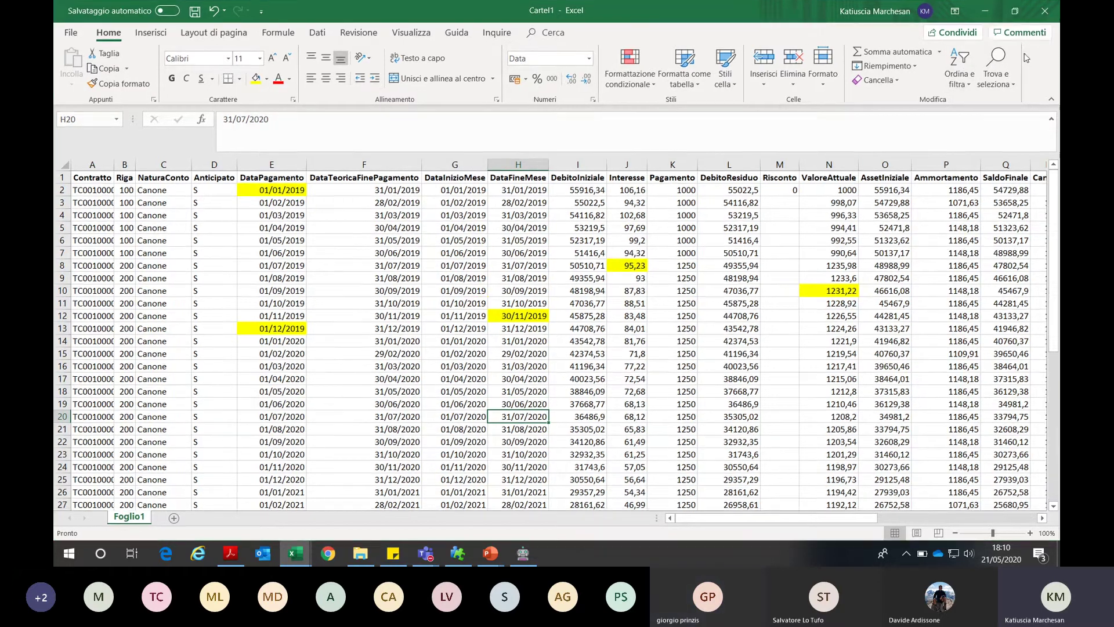
pyautogui.click(1016, 12)
pyautogui.click(1020, 14)
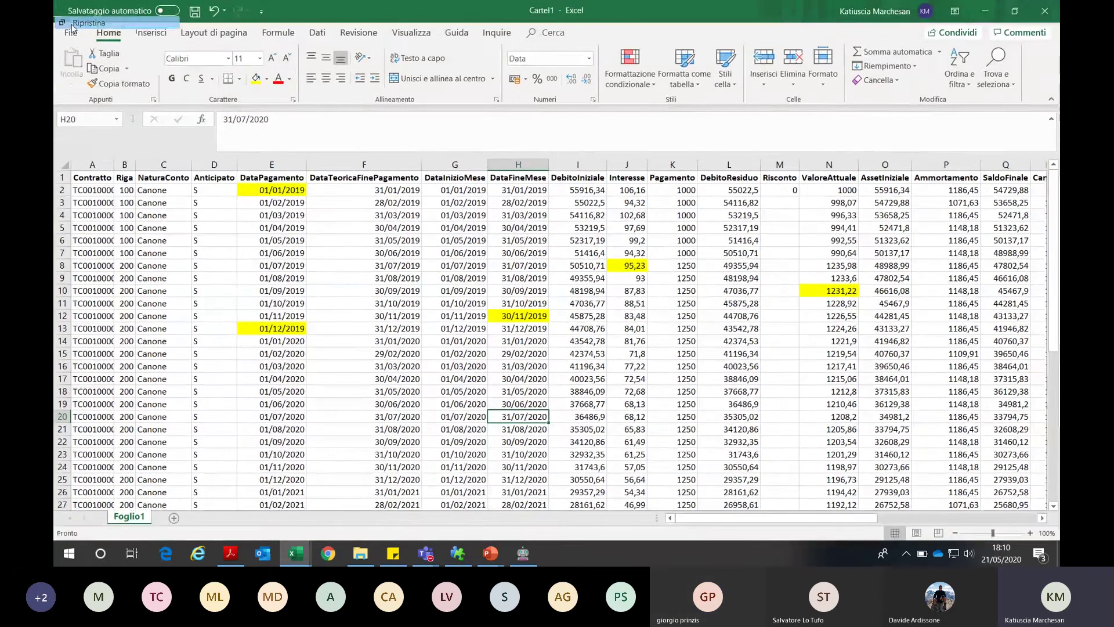
pyautogui.click(1015, 12)
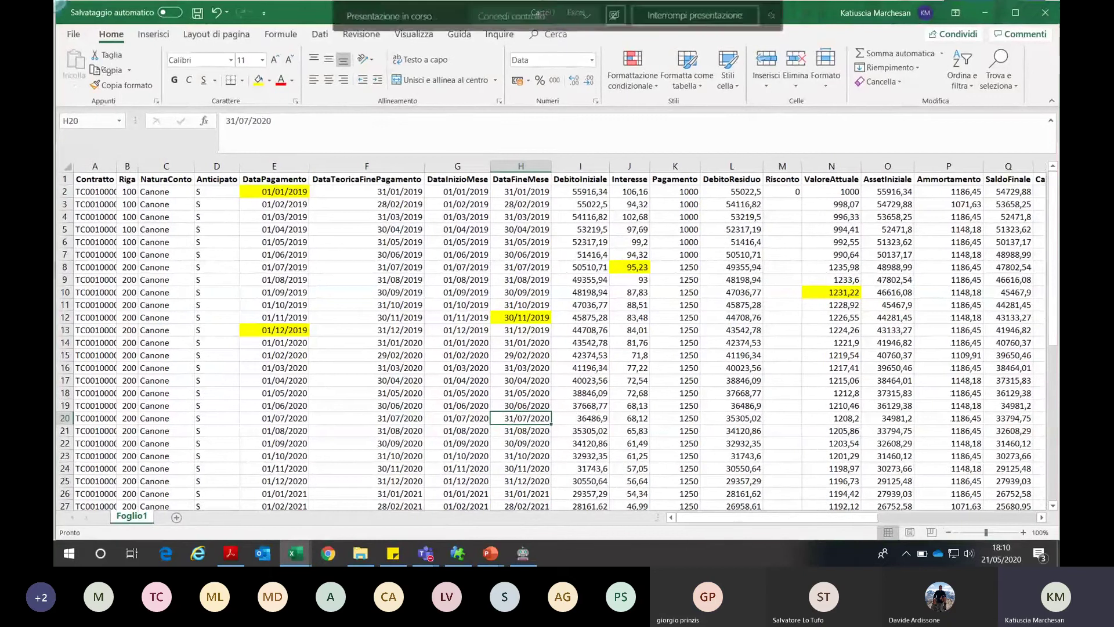
pyautogui.moveTo(72, 12); pyautogui.dragTo(193, 166)
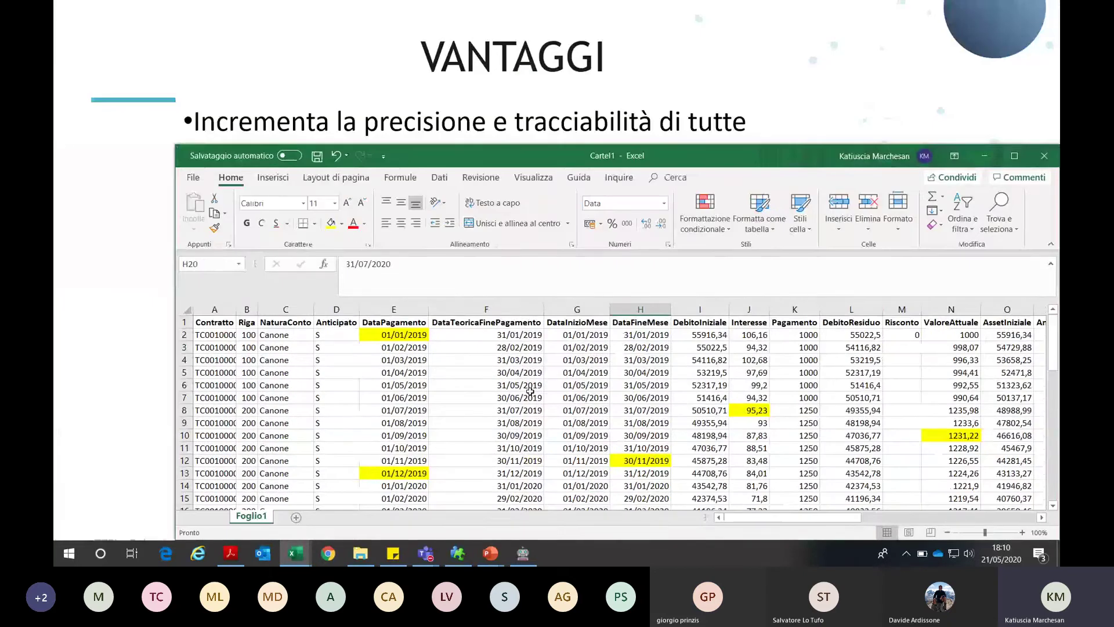
pyautogui.moveTo(643, 180); pyautogui.dragTo(588, 328)
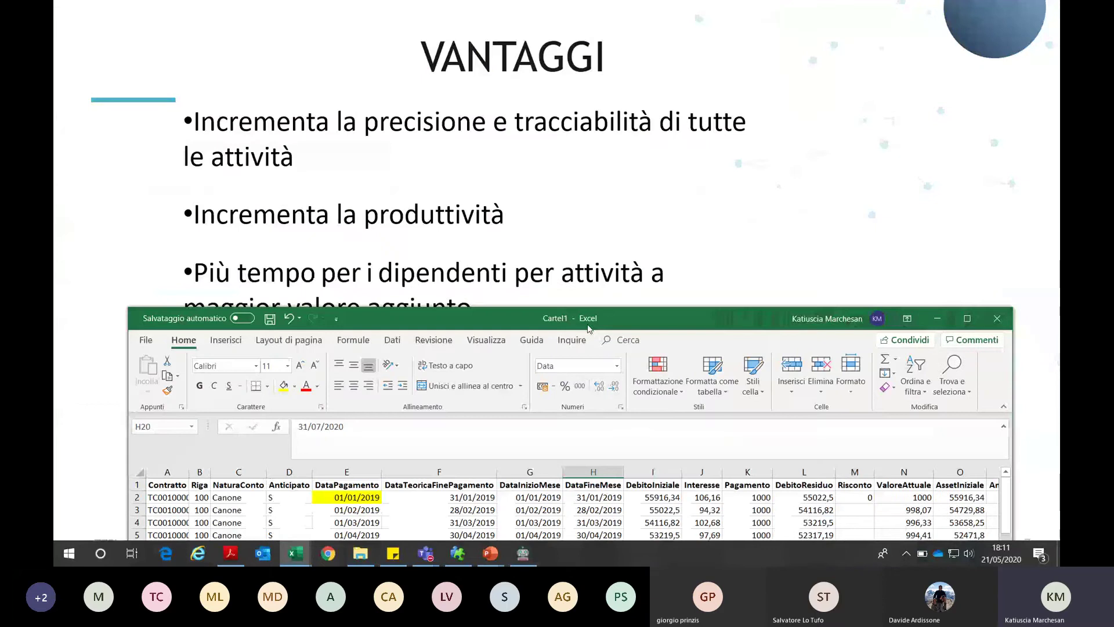
# - Maximize the Cartel1 workbook window and highlight cell F21 (DataTeoricaFinePagamento) with yellow fill
pyautogui.click(964, 317)
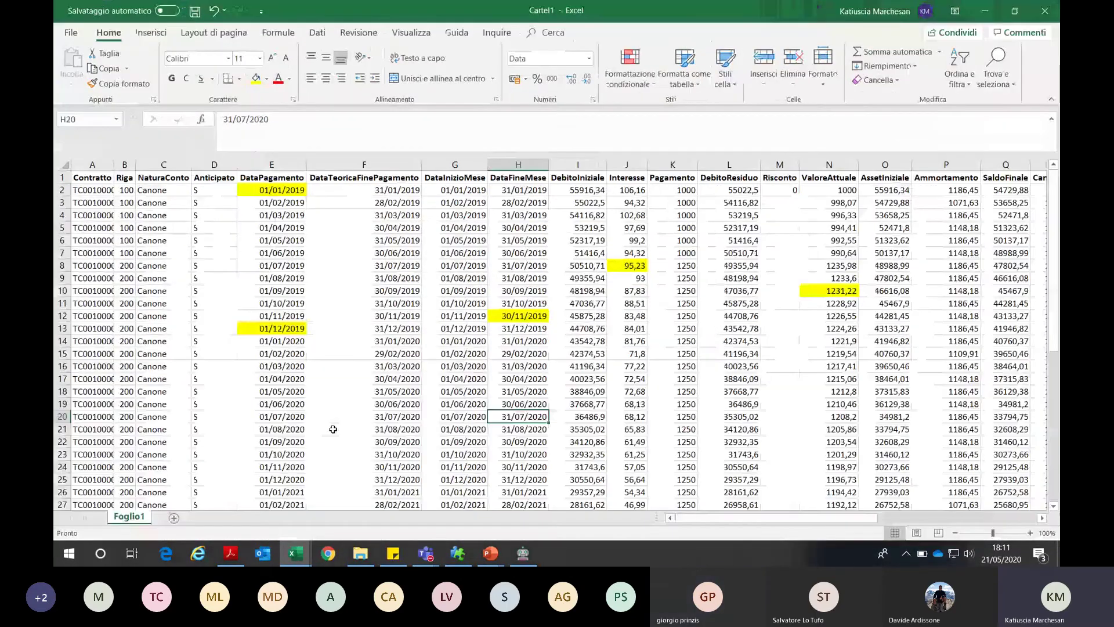
pyautogui.click(334, 429)
pyautogui.click(255, 79)
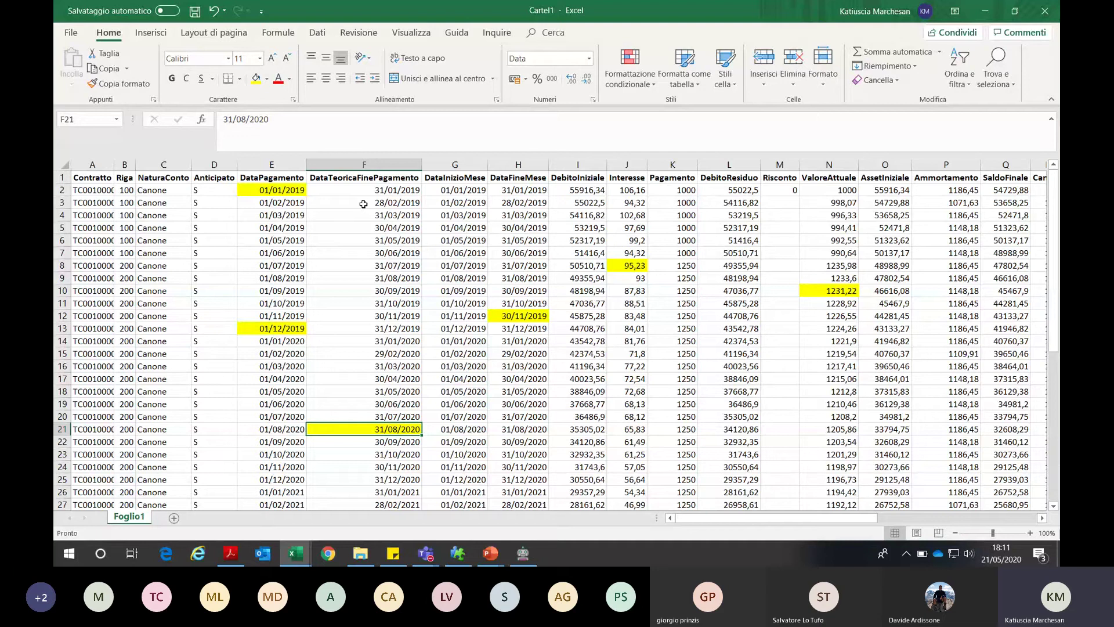
pyautogui.click(338, 263)
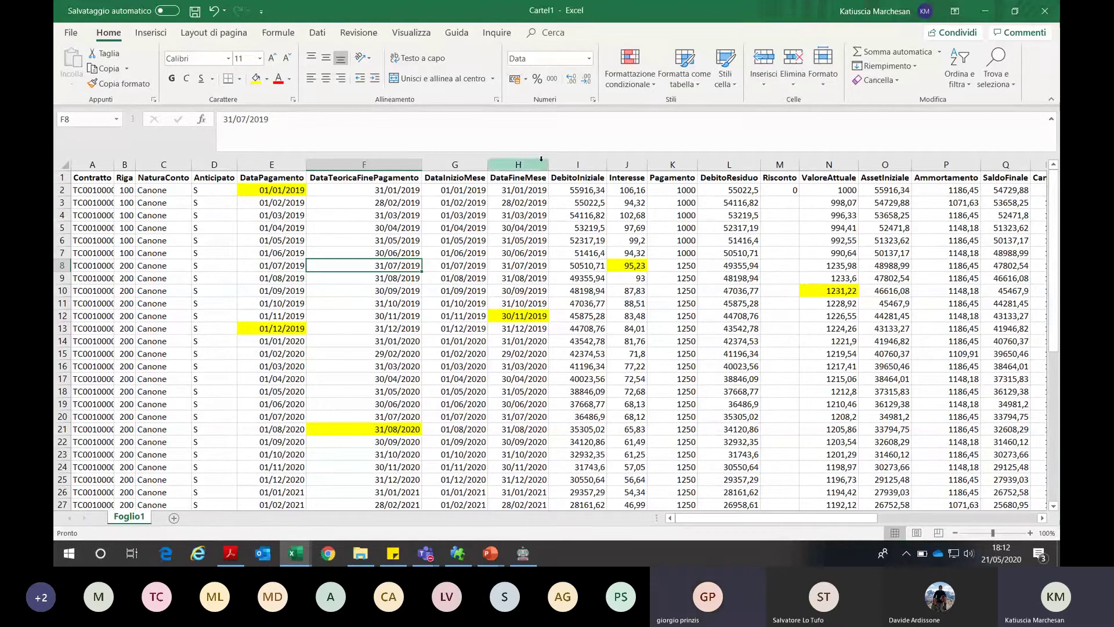
pyautogui.click(402, 175)
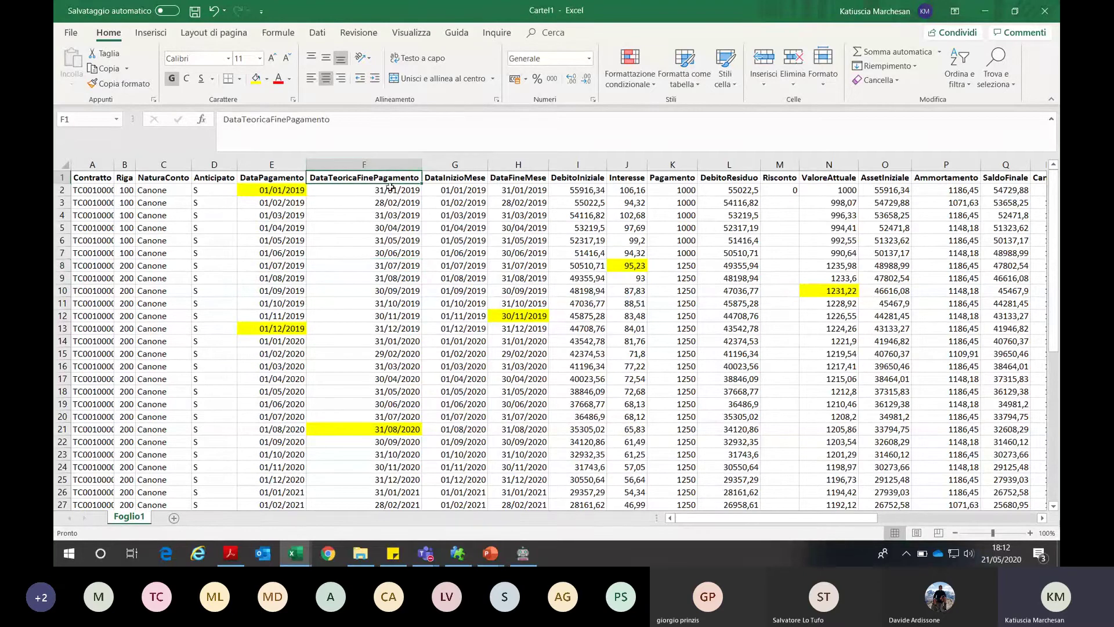
pyautogui.write('wehfisehiehf')
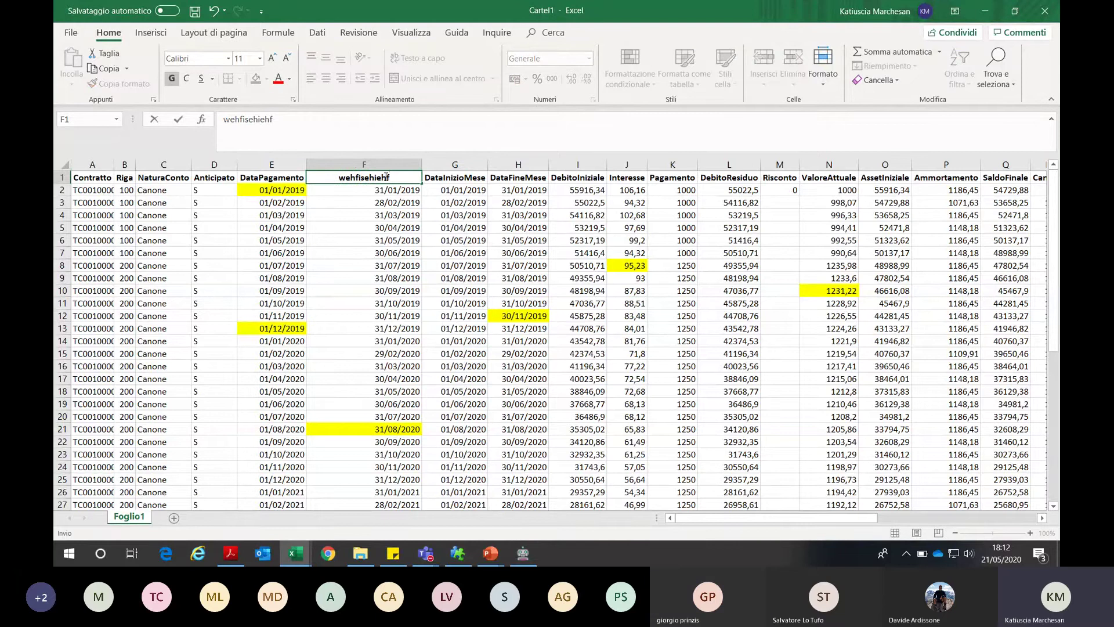
pyautogui.press('Escape')
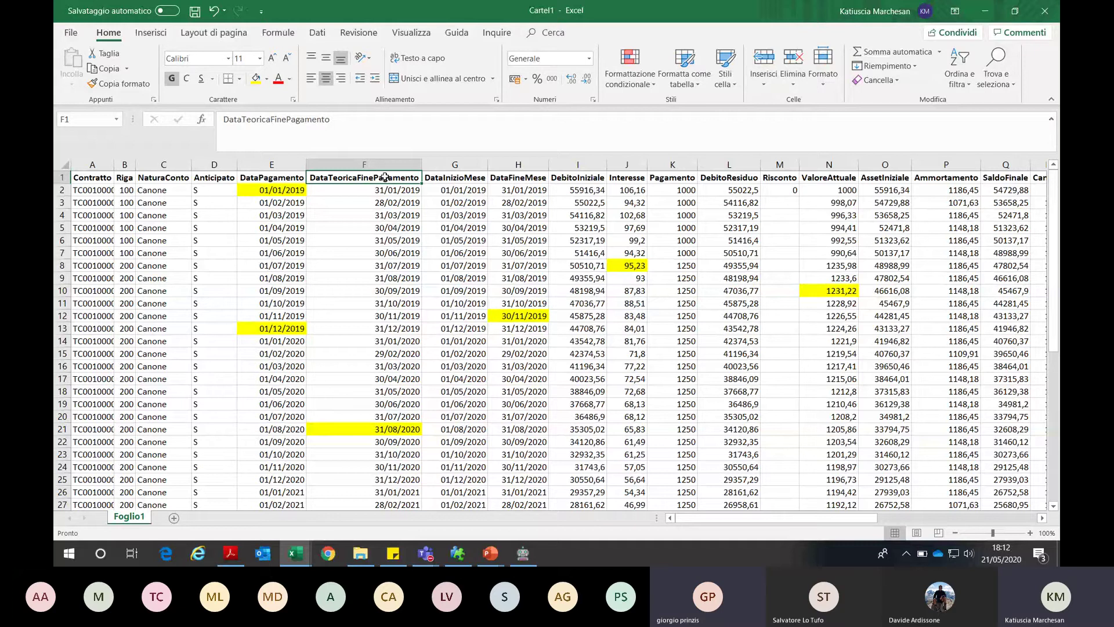
pyautogui.write('wòelmwòem')
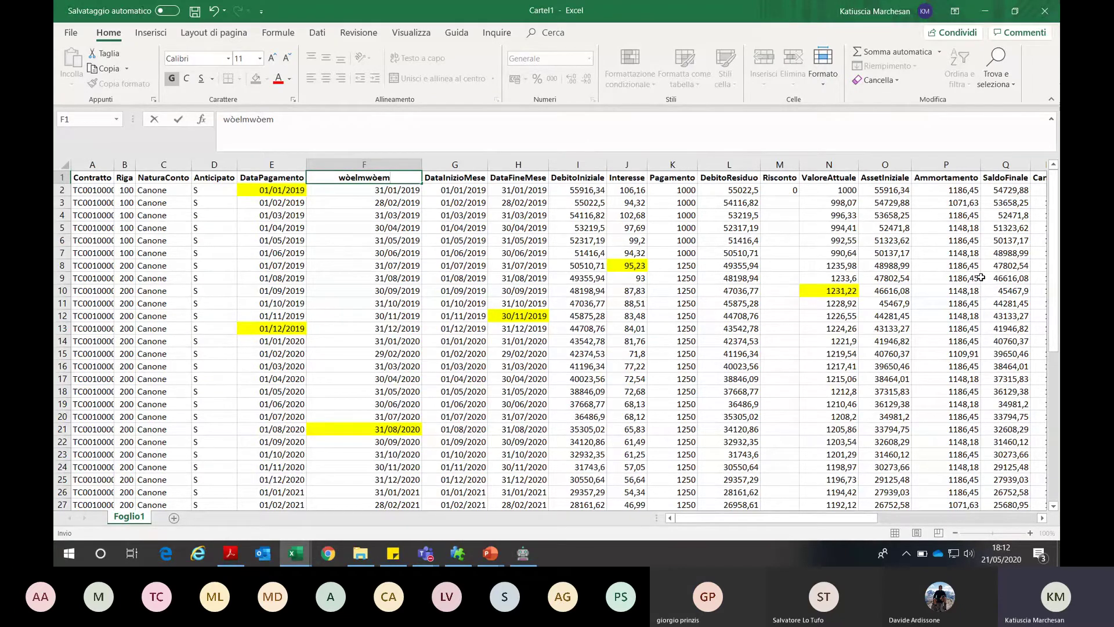
pyautogui.press('Escape')
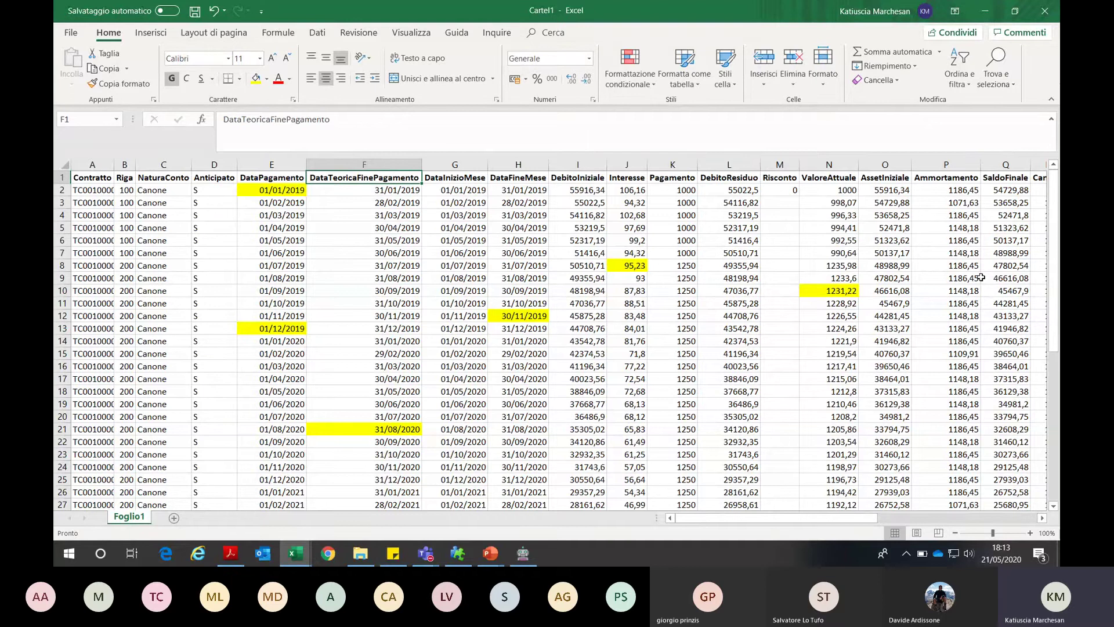
pyautogui.press('Down')
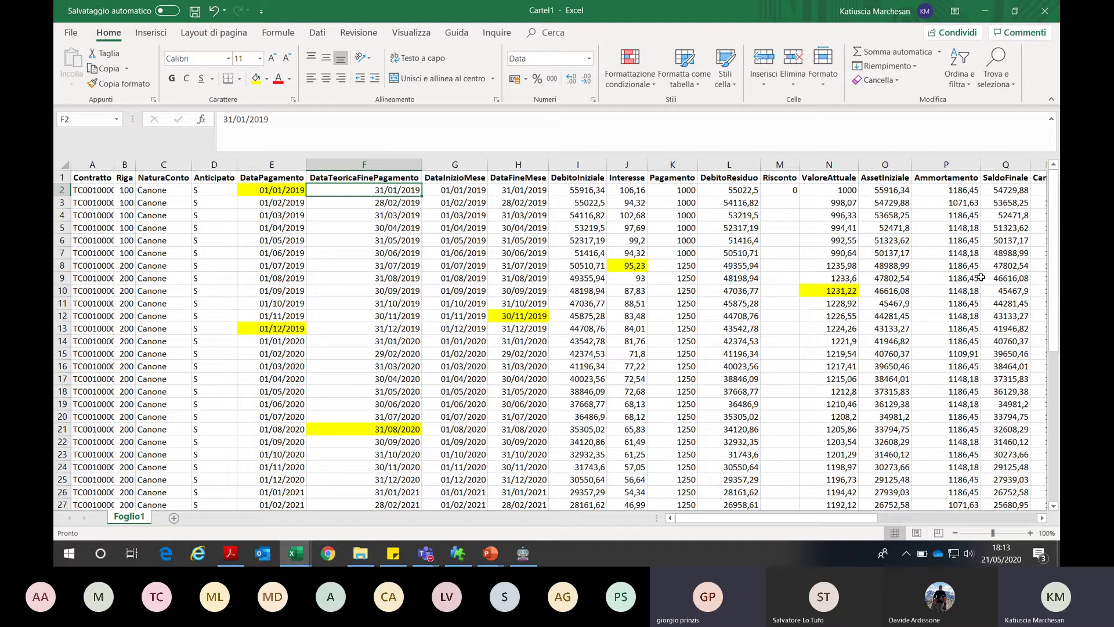
pyautogui.press('Down')
pyautogui.press('Down')
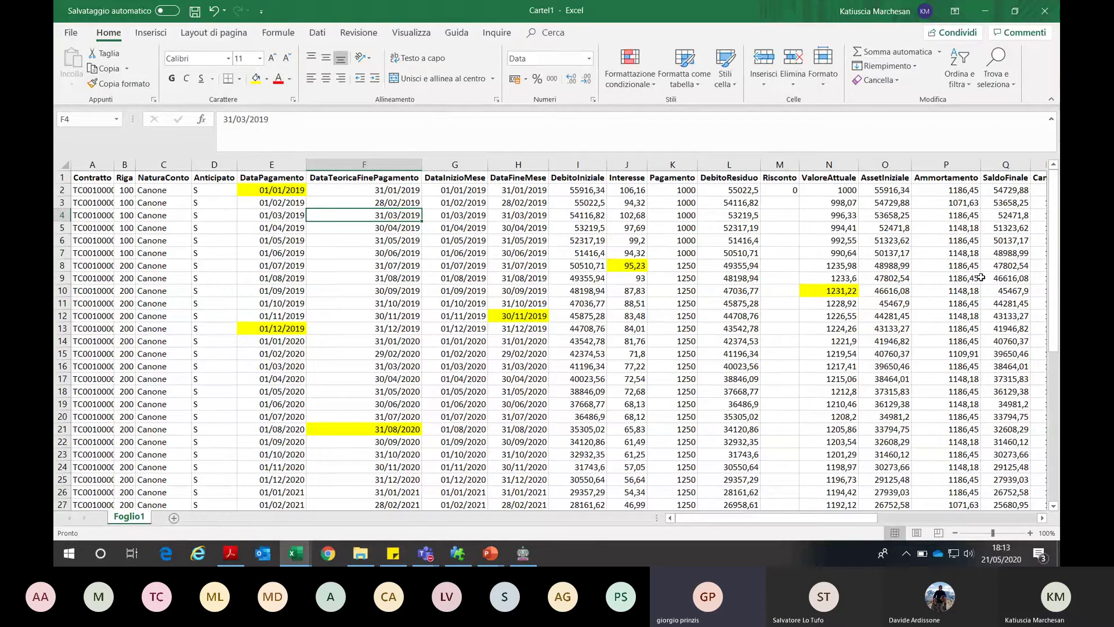
pyautogui.press('XF86AudioLowerVolume')
pyautogui.press('XF86AudioRaiseVolume')
pyautogui.press('XF86AudioRaiseVolume')
pyautogui.press('XF86AudioRaiseVolume')
pyautogui.press('XF86AudioRaiseVolume')
pyautogui.press('XF86AudioRaiseVolume')
pyautogui.press('XF86AudioRaiseVolume')
pyautogui.press('XF86AudioRaiseVolume')
pyautogui.press('XF86AudioRaiseVolume')
pyautogui.press('XF86AudioRaiseVolume')
pyautogui.press('XF86AudioRaiseVolume')
pyautogui.press('XF86AudioRaiseVolume')
pyautogui.press('XF86AudioRaiseVolume')
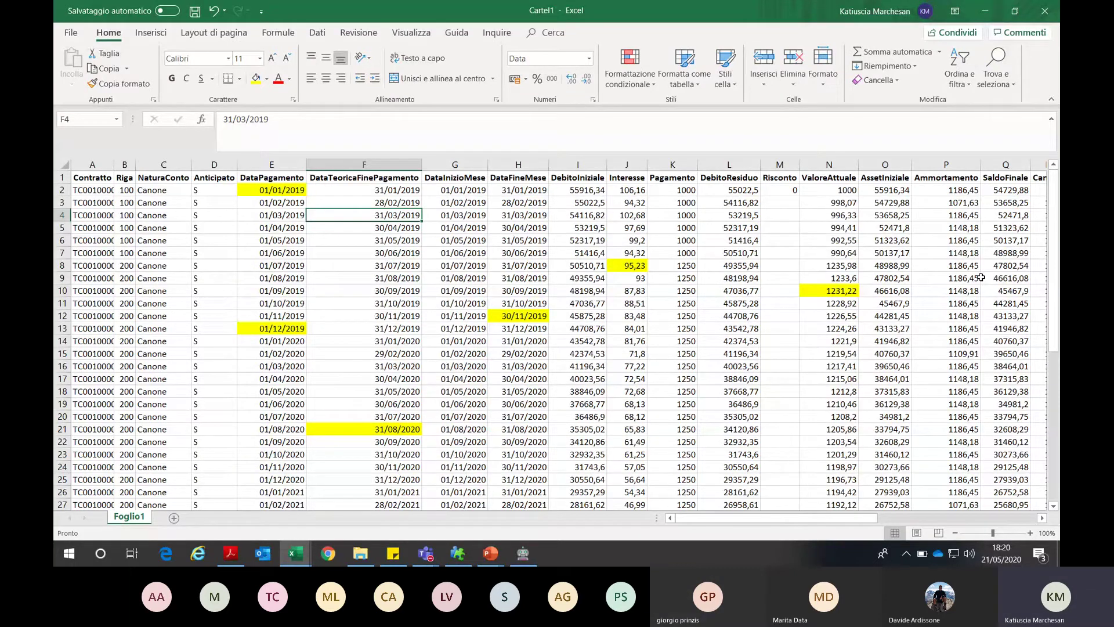
# - Switch to the PowerPoint slide show to present the VANTAGGI slide
pyautogui.click(491, 554)
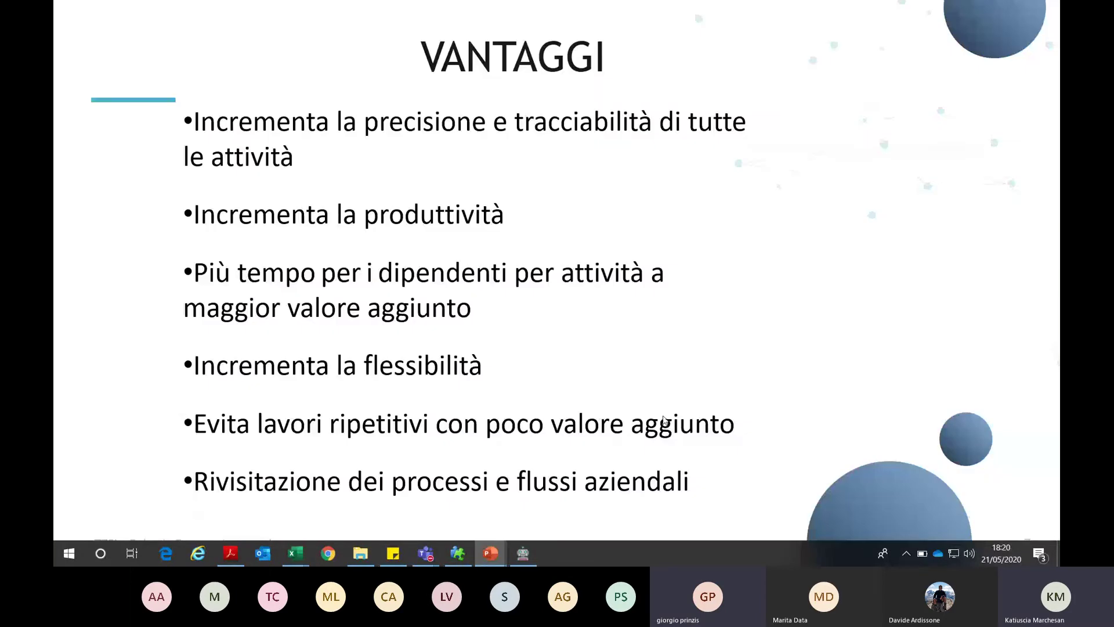